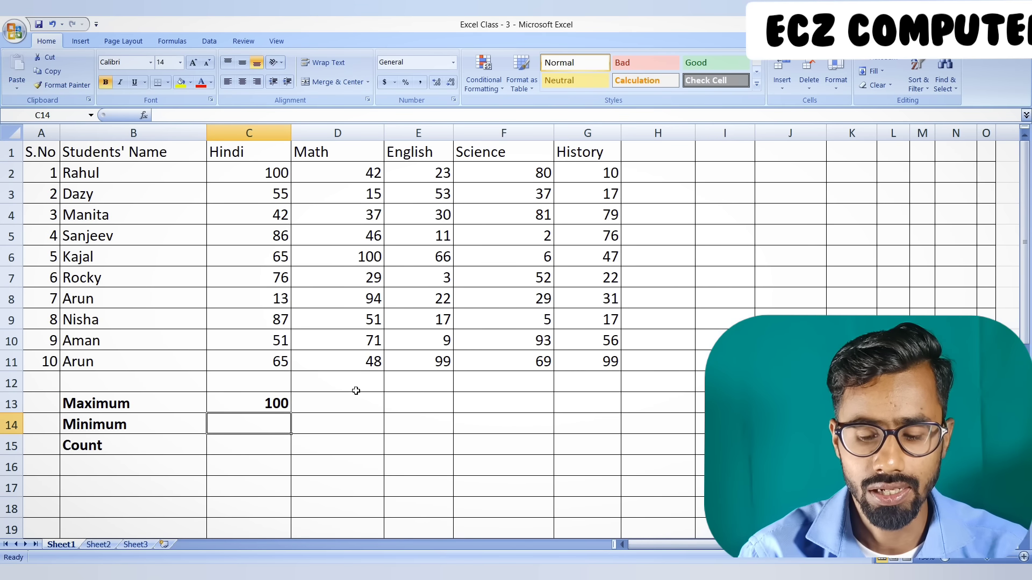
Enter the formula =MIN(C2:C11) in C14 for the lowest Hindi mark
text(=mi)
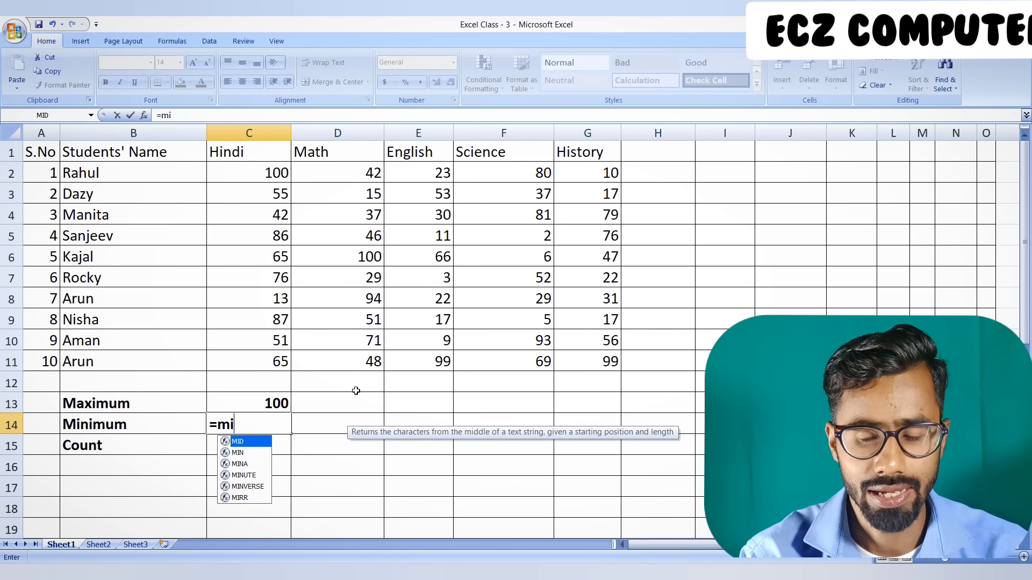
text(n()
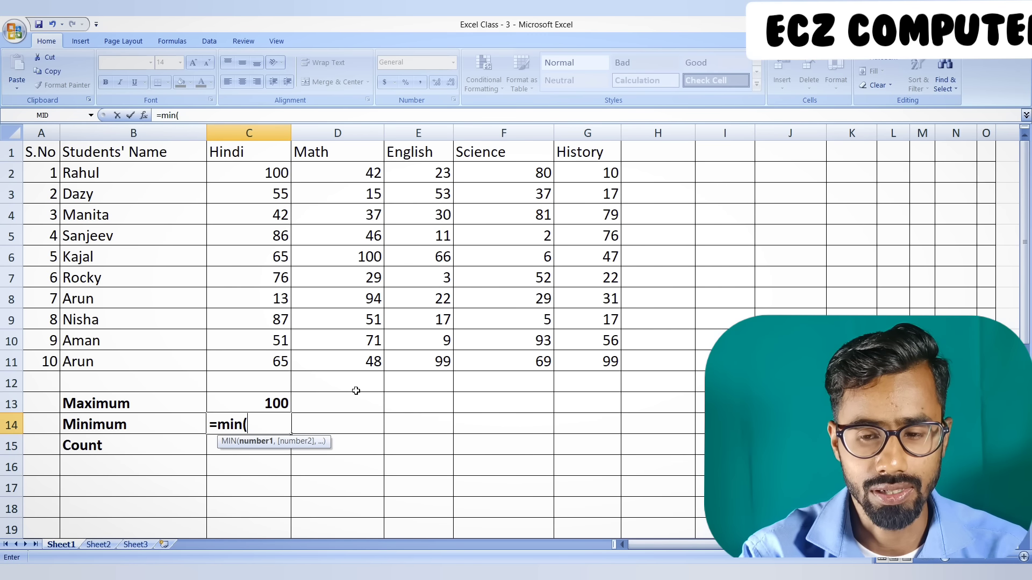
drag(256, 174, 272, 364)
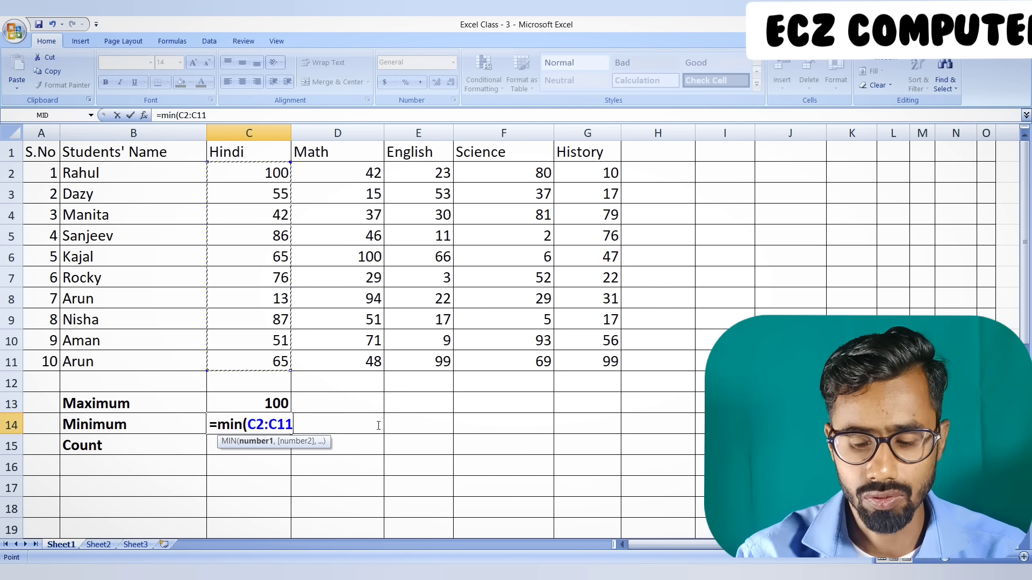
text())
key(Return)
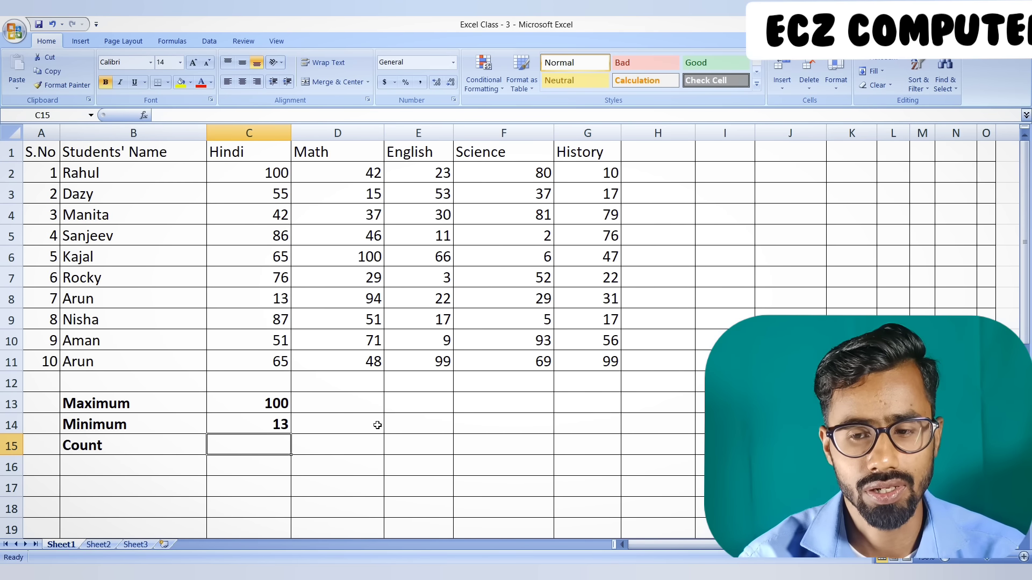
Enter the formula =MAX(D2:D11) in D13 for the highest Math mark
key(Right)
key(Up)
key(Up)
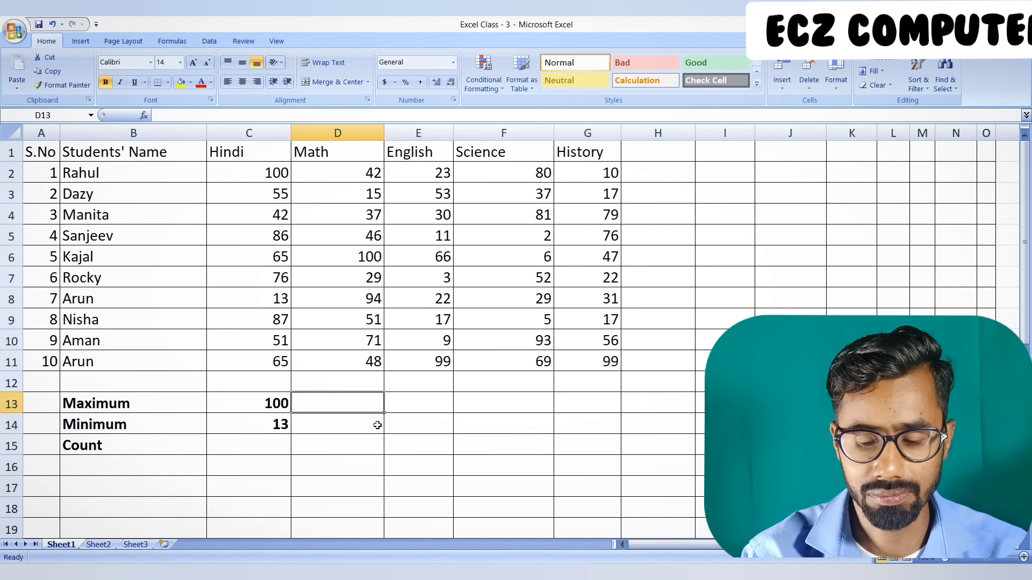
text(=ma)
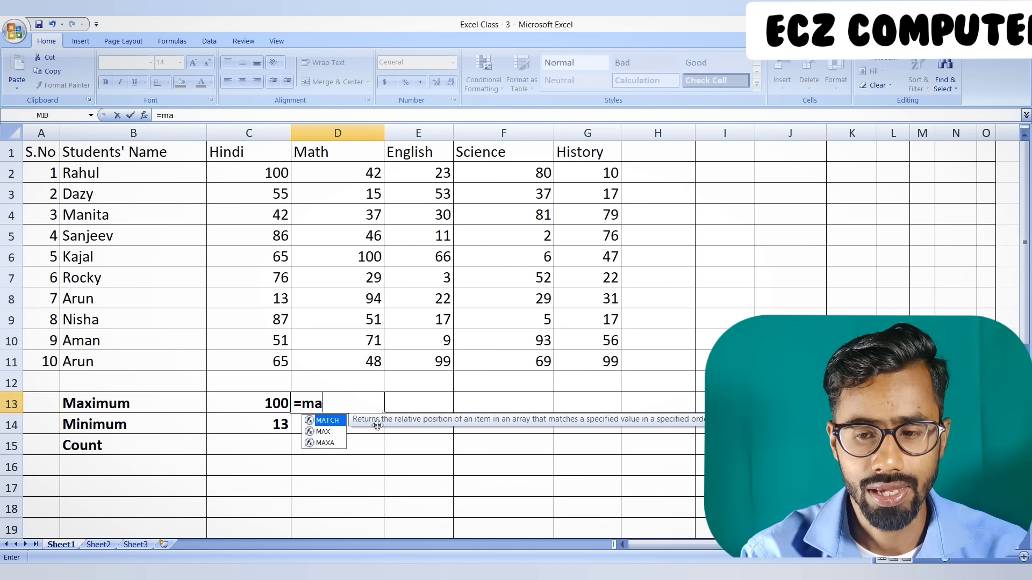
text(x()
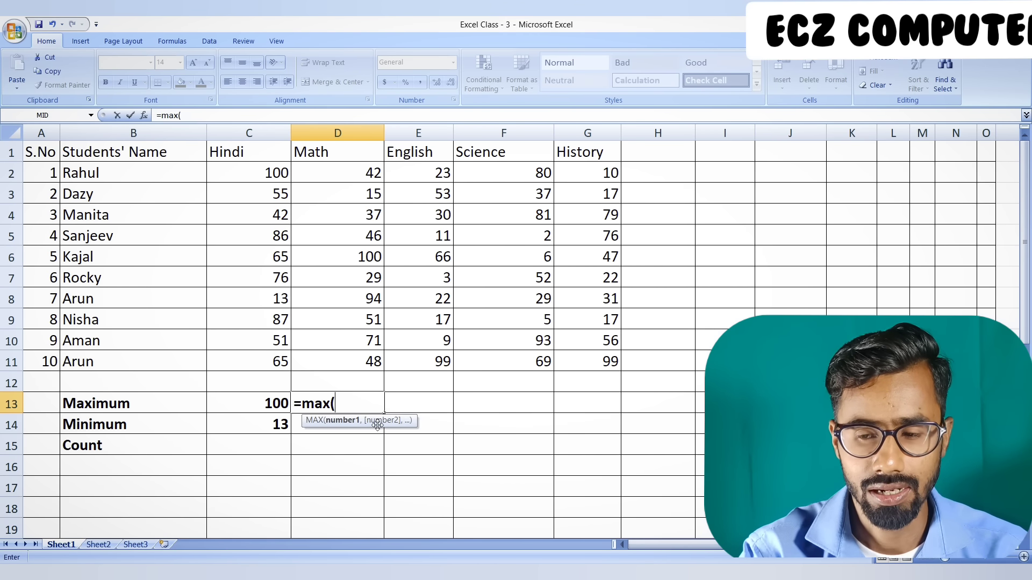
drag(358, 173, 347, 361)
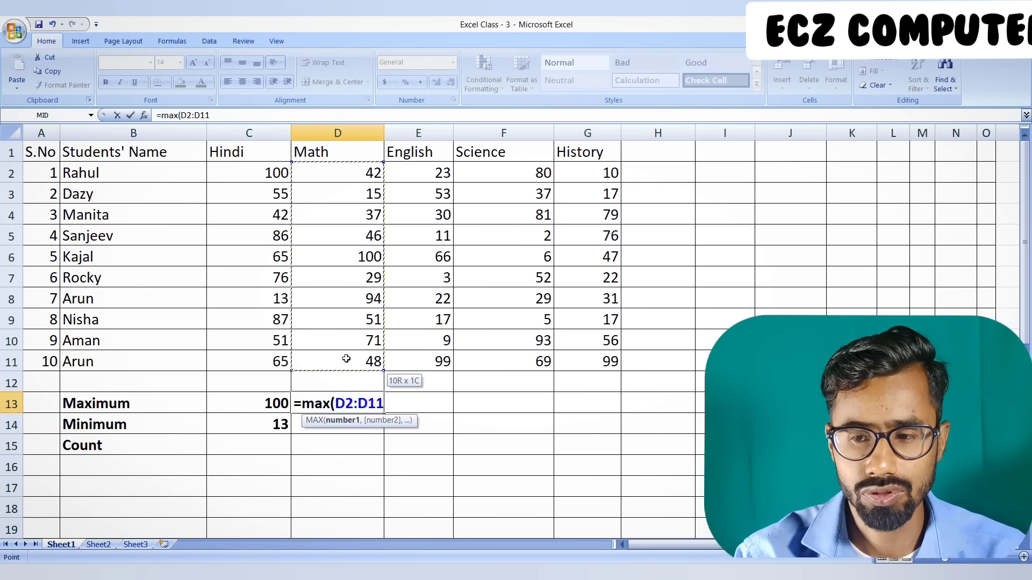
text())
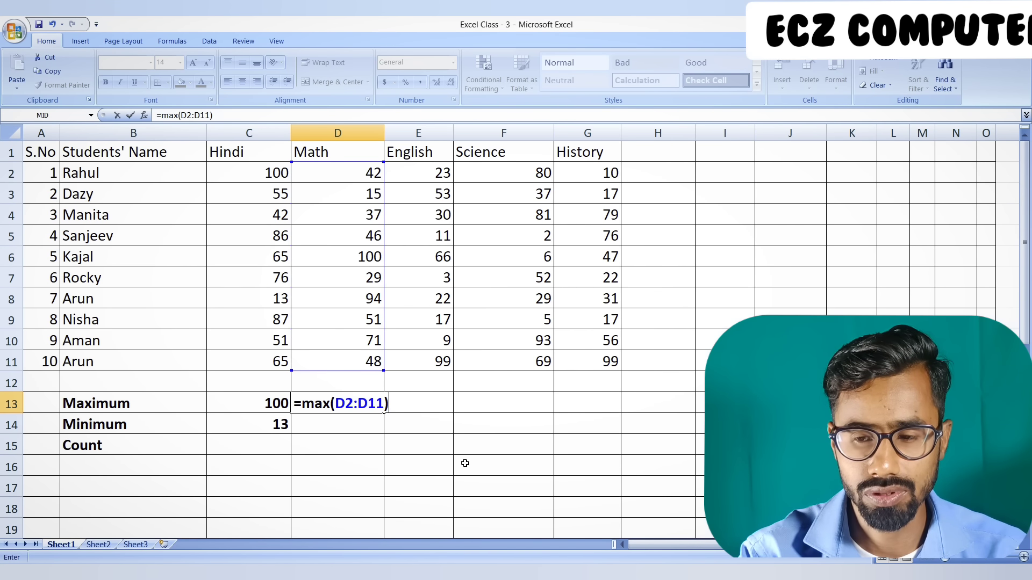
key(Return)
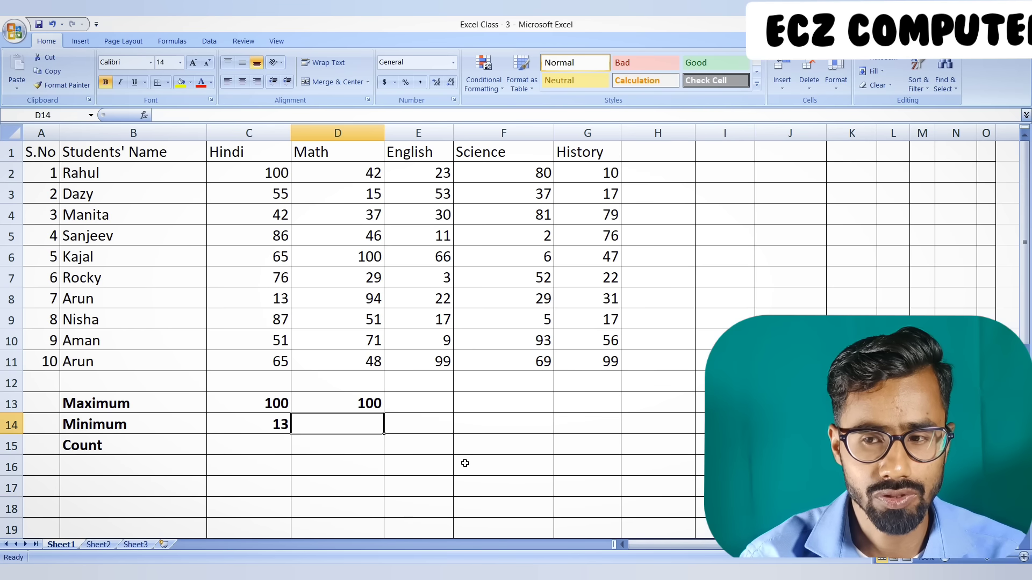
Enter the formula =MIN(D2:D11) in D14 for the lowest Math mark
text(=mi)
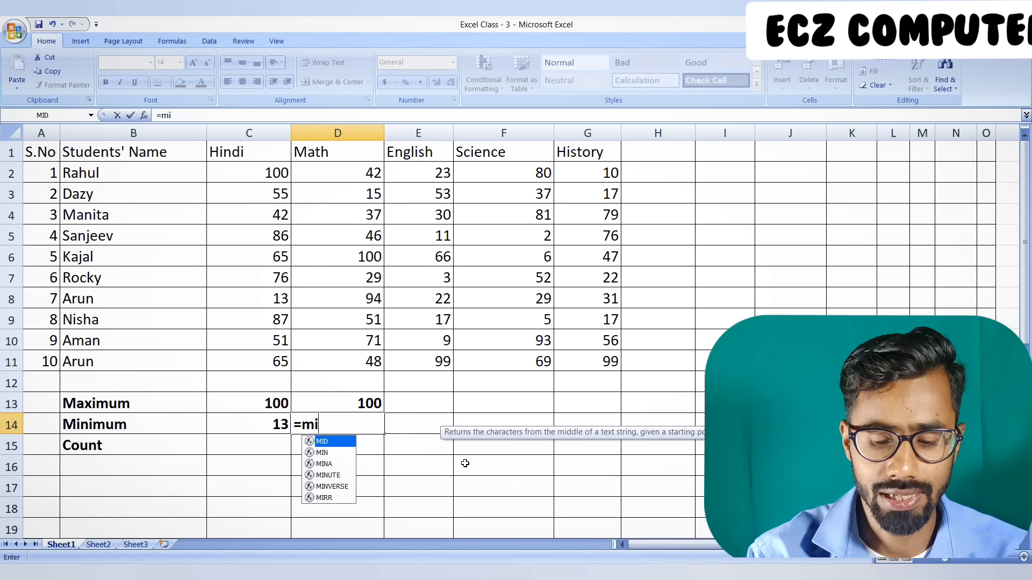
text(n()
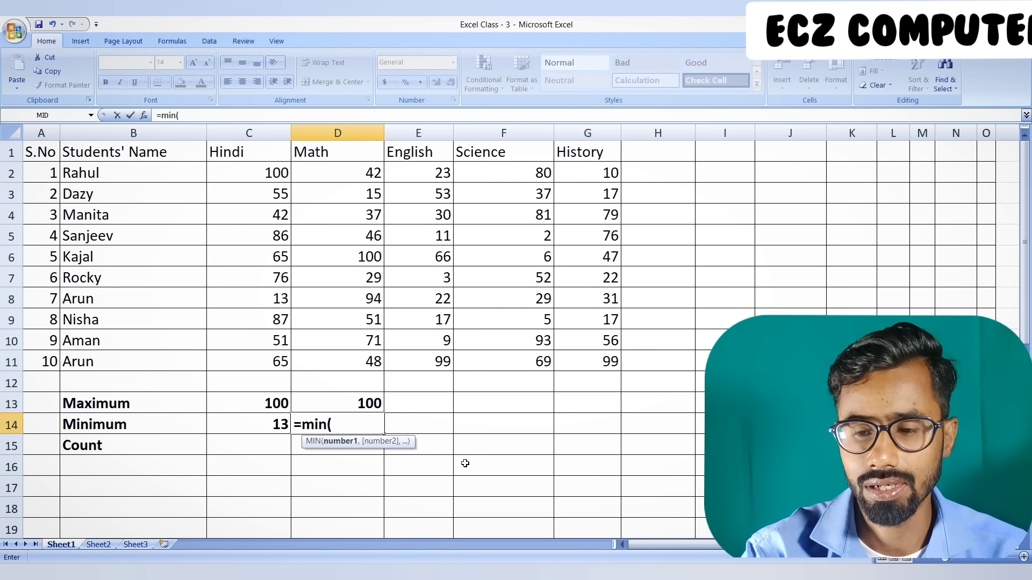
drag(340, 175, 342, 353)
text())
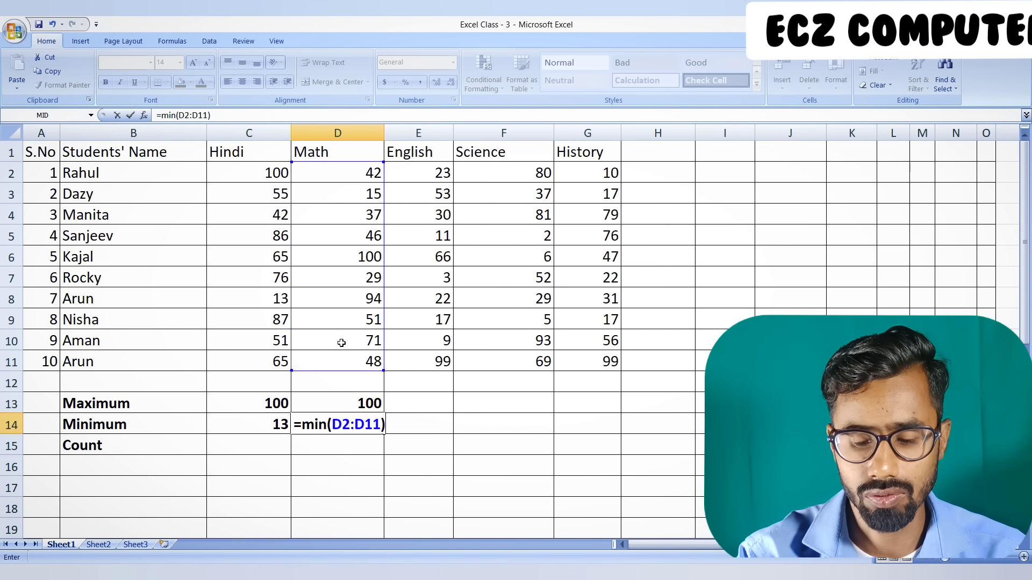
key(Return)
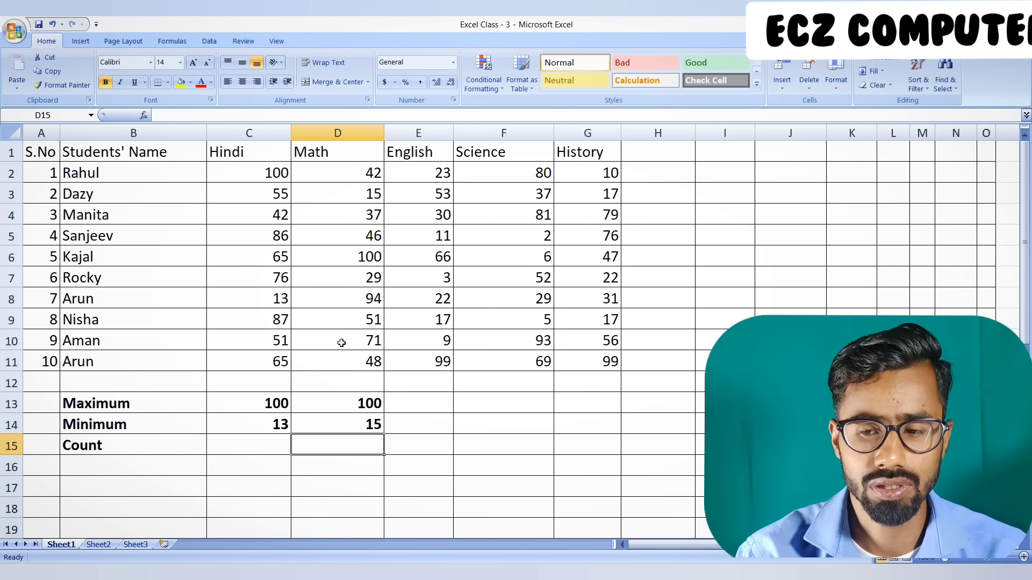
Fill the Maximum and Minimum formulas in rows 13 and 14 across to column G, and check the Science column's formulas
drag(278, 402, 595, 433)
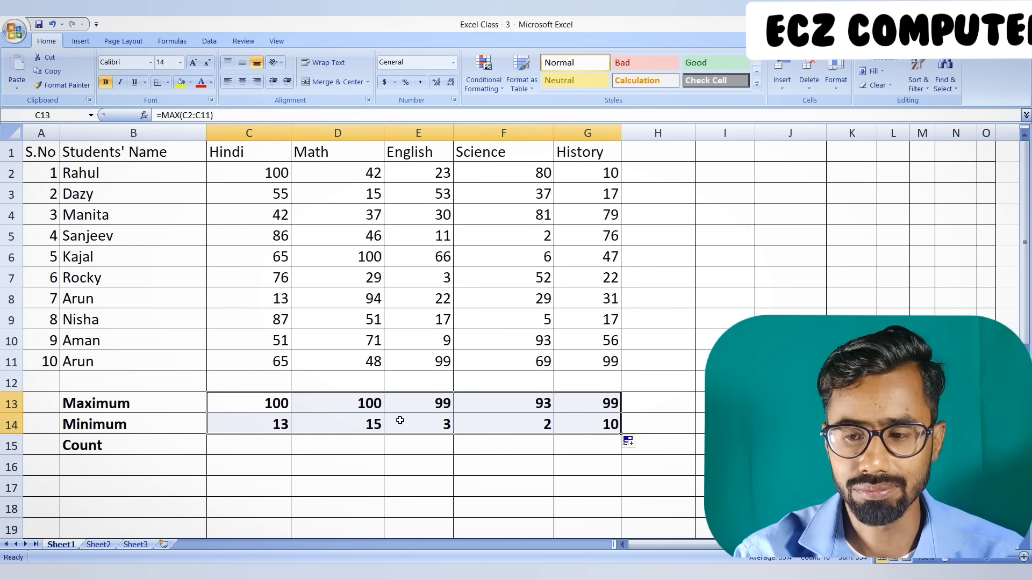
click(526, 400)
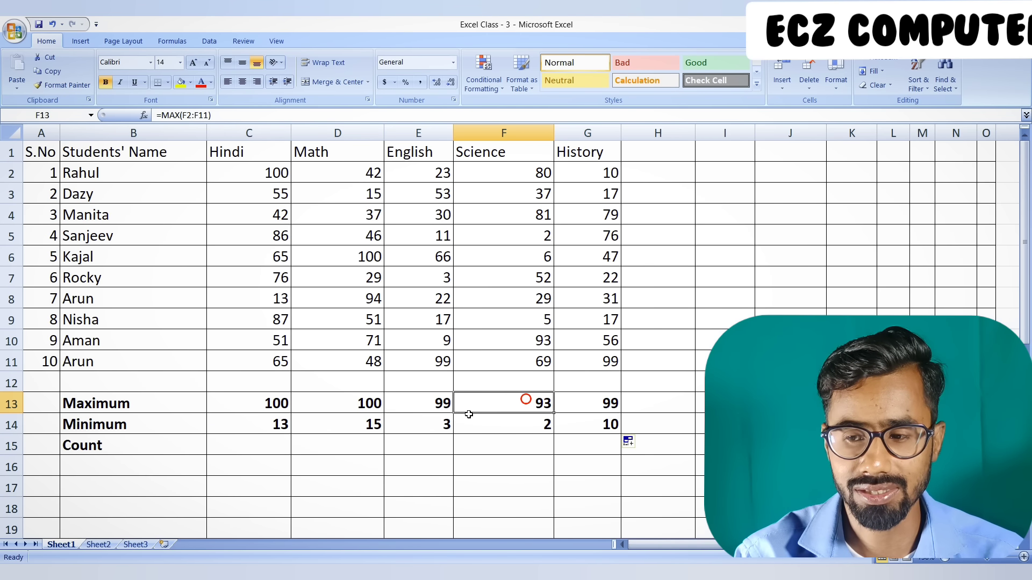
click(503, 428)
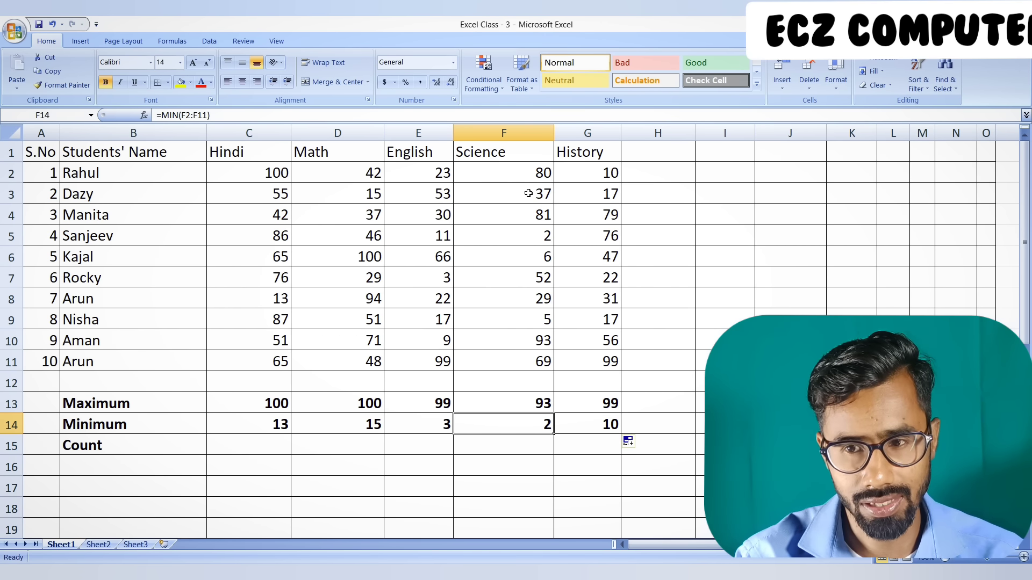
Enter the formula =MAX(C2:G2) in H2 for the first student's highest mark
click(664, 176)
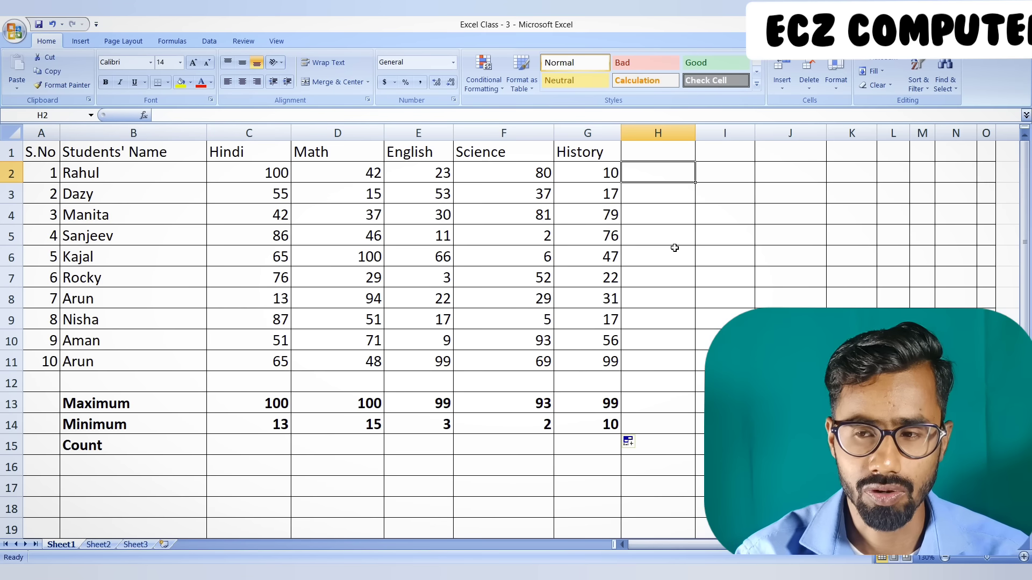
text(=m)
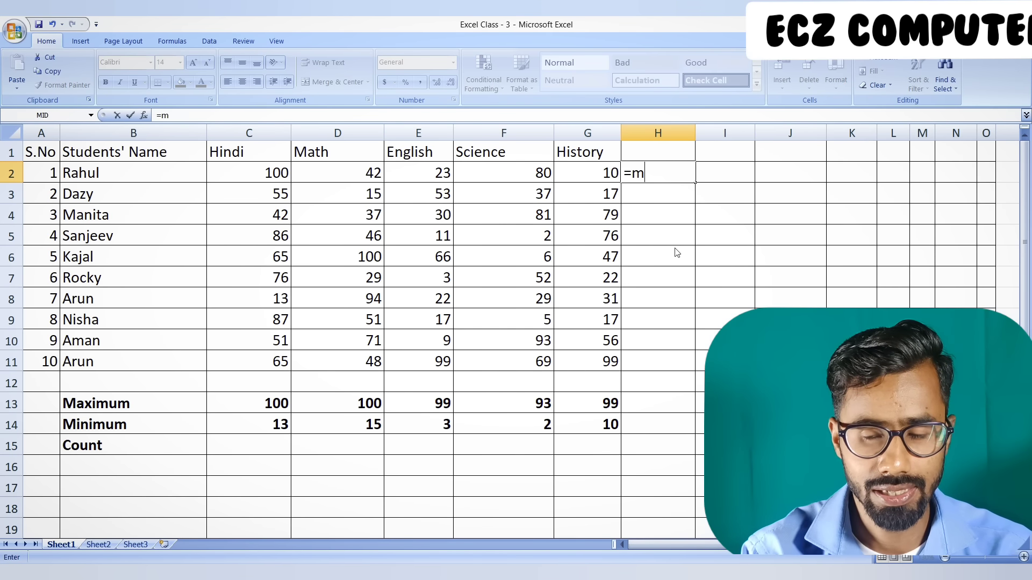
text(ax()
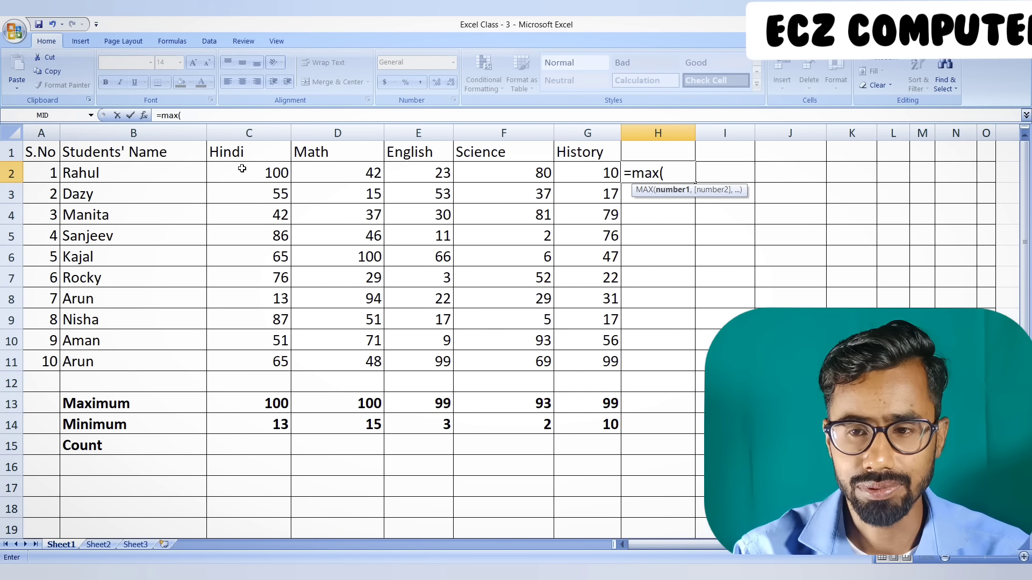
drag(242, 169, 562, 167)
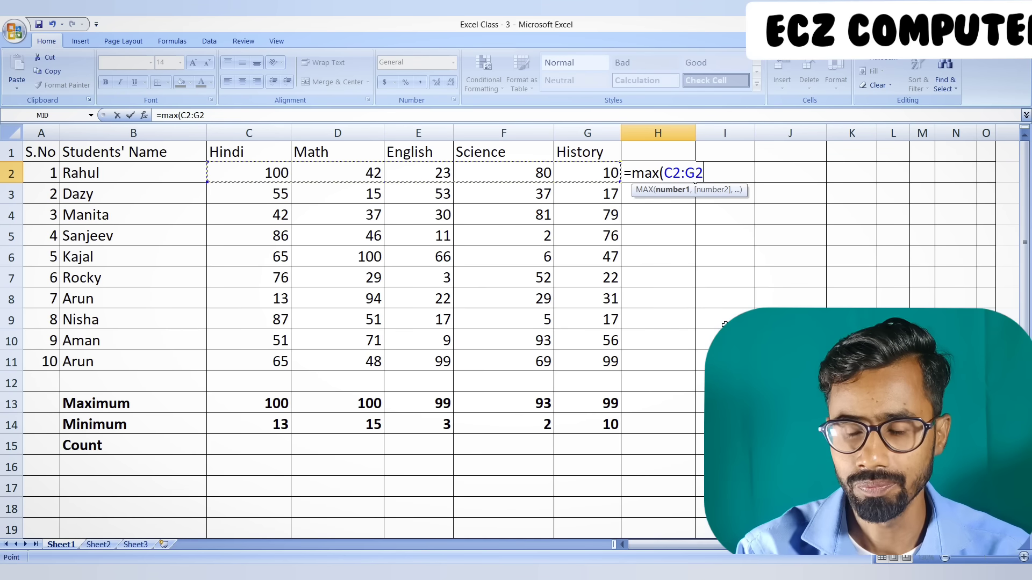
text())
key(Return)
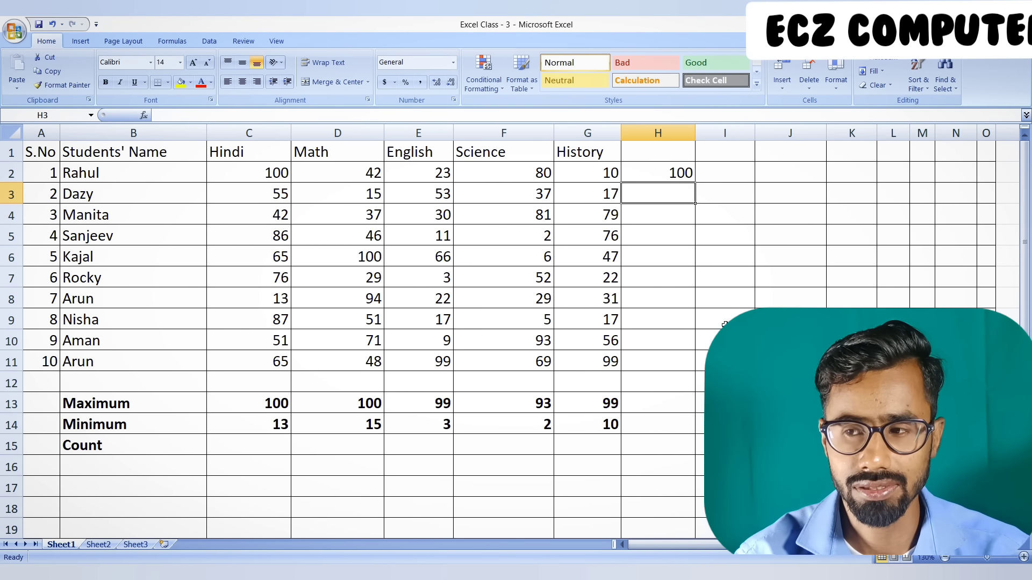
Enter =MIN(C2:G2) in I2 for the first student's lowest mark, and fill the formulas in H2:I2 down to row 11
key(Up)
key(Right)
text(=)
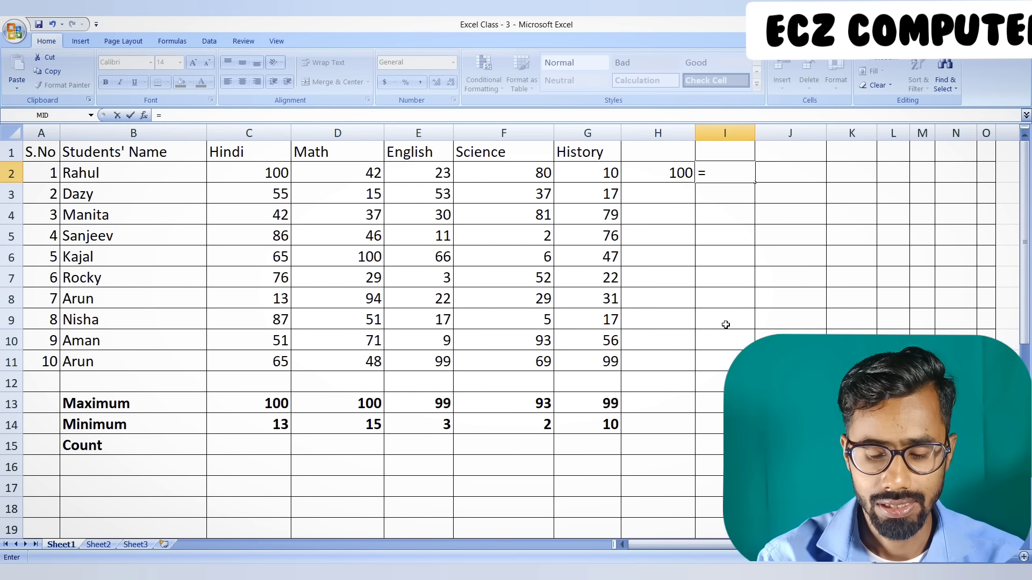
text(min)
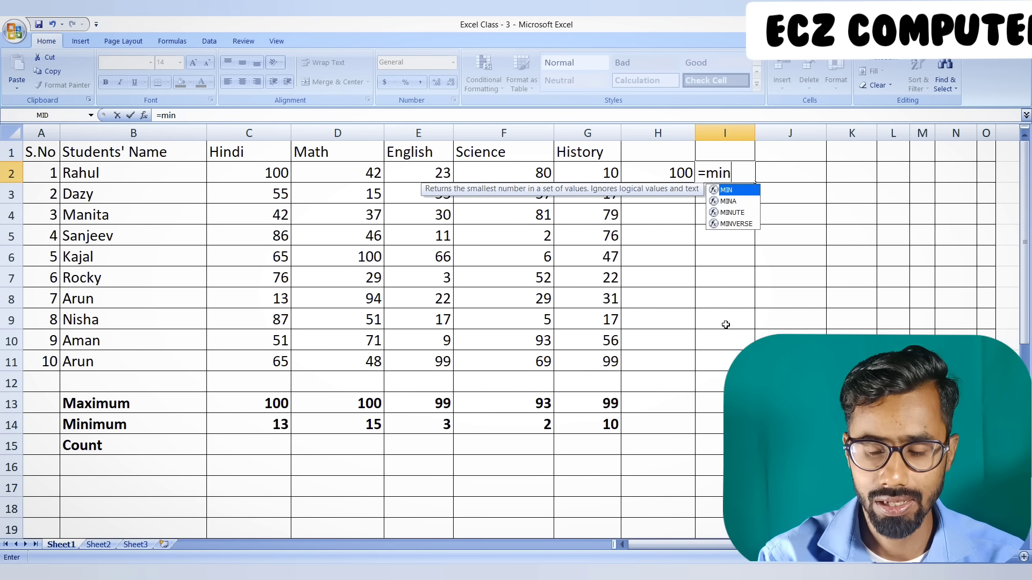
text(()
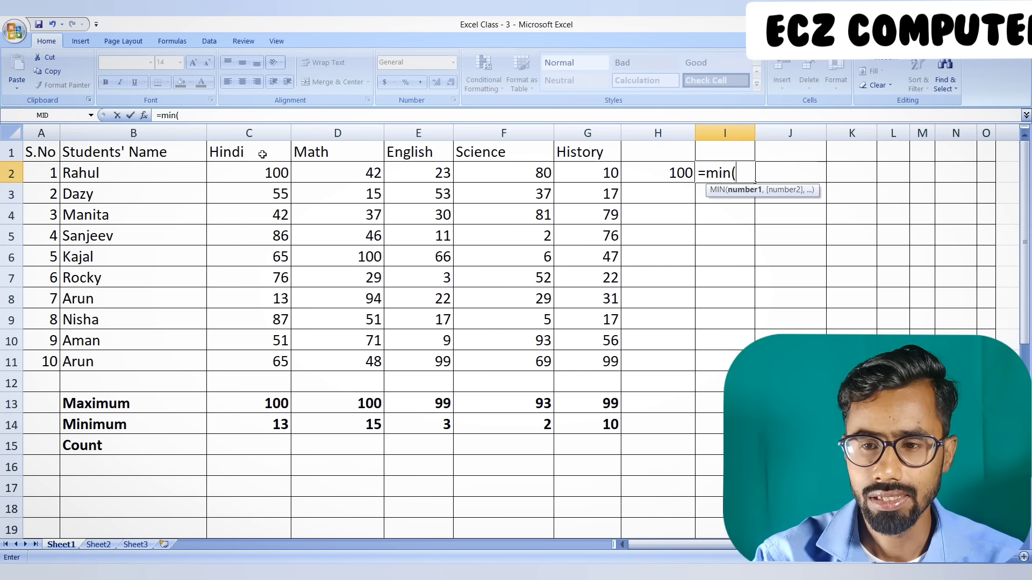
drag(258, 173, 566, 174)
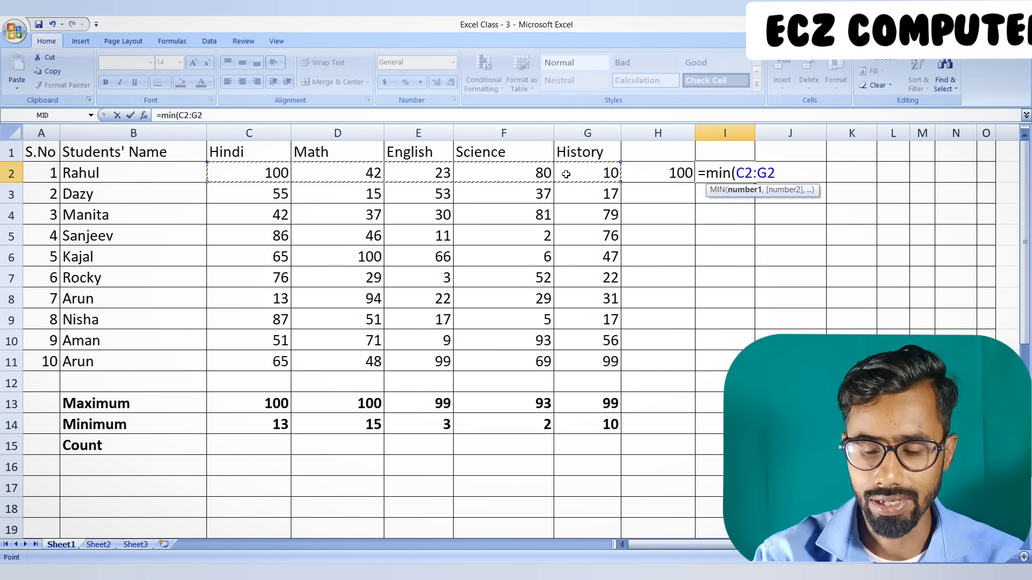
text())
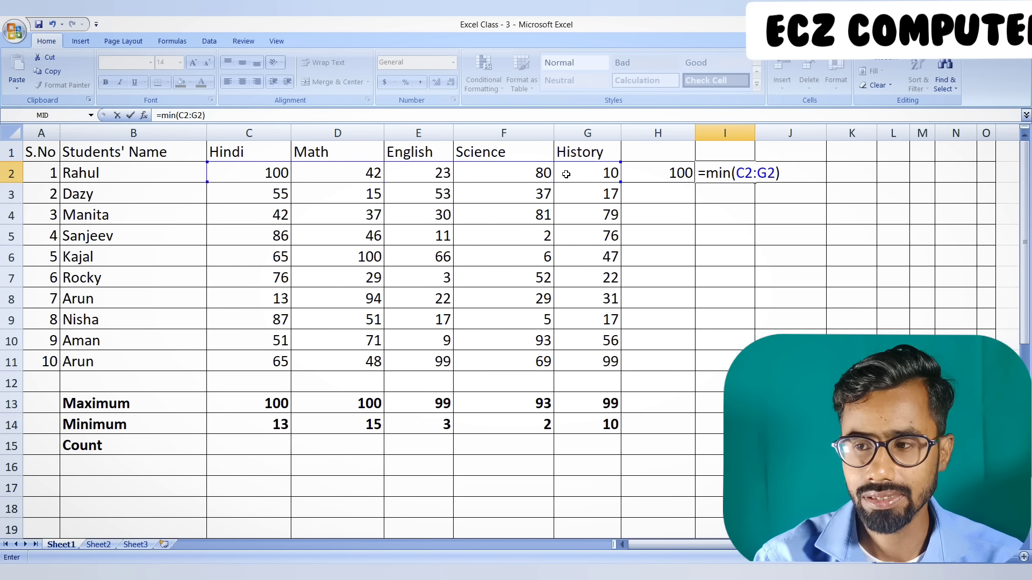
key(Return)
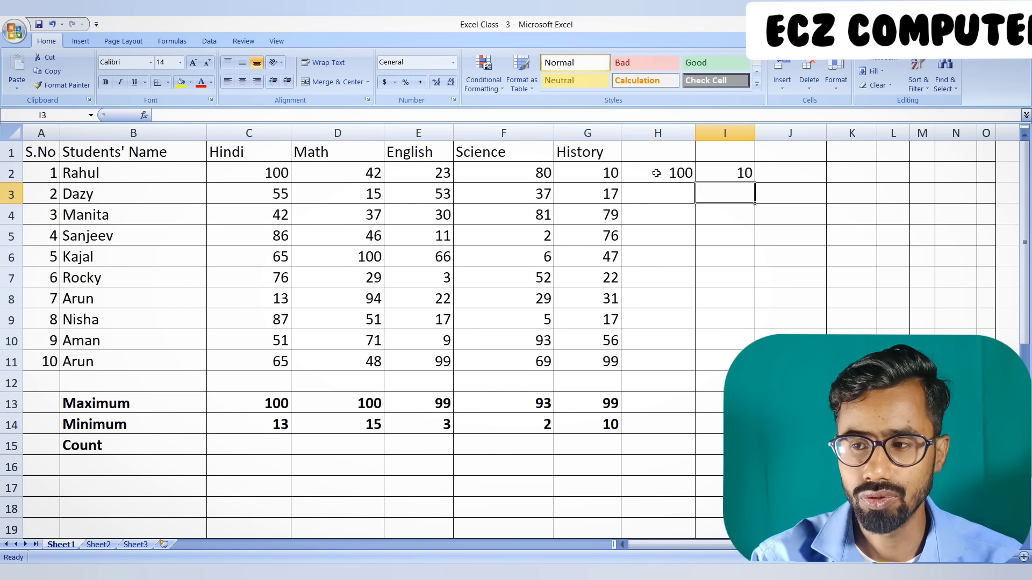
drag(656, 173, 752, 366)
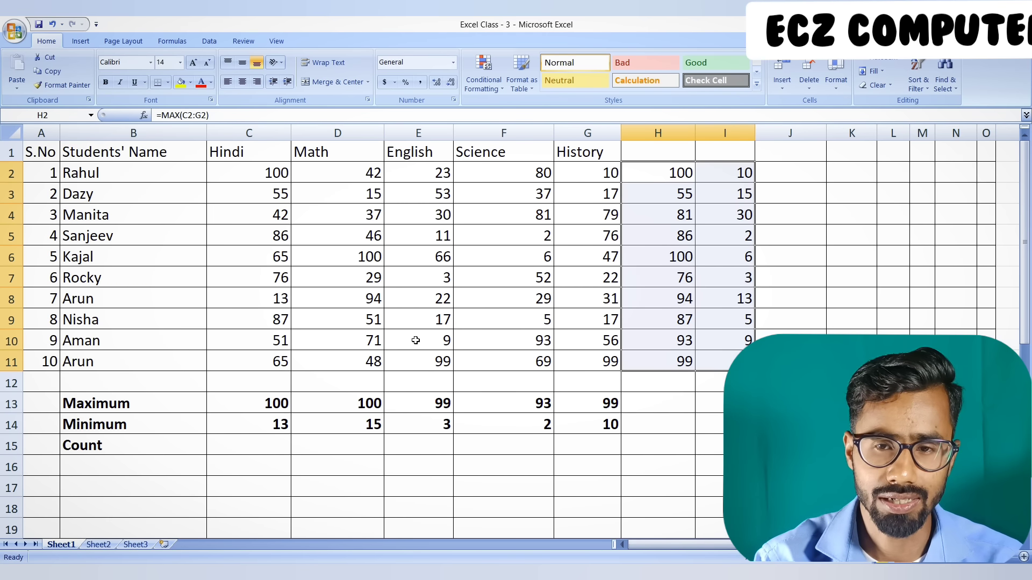
Enter the formula =COUNT(C1:C11) in C15 to count the Hindi marks
click(251, 445)
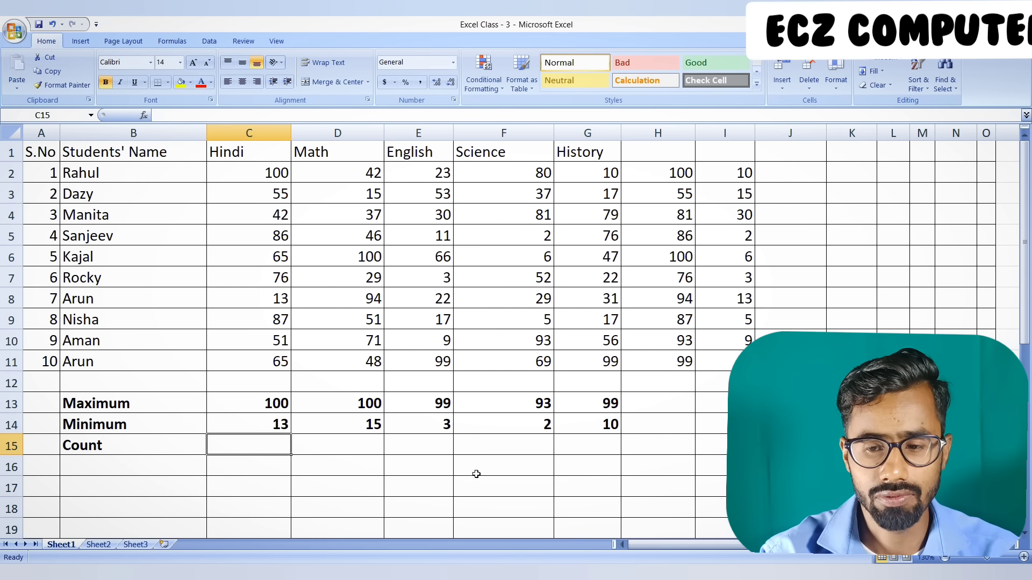
text(=)
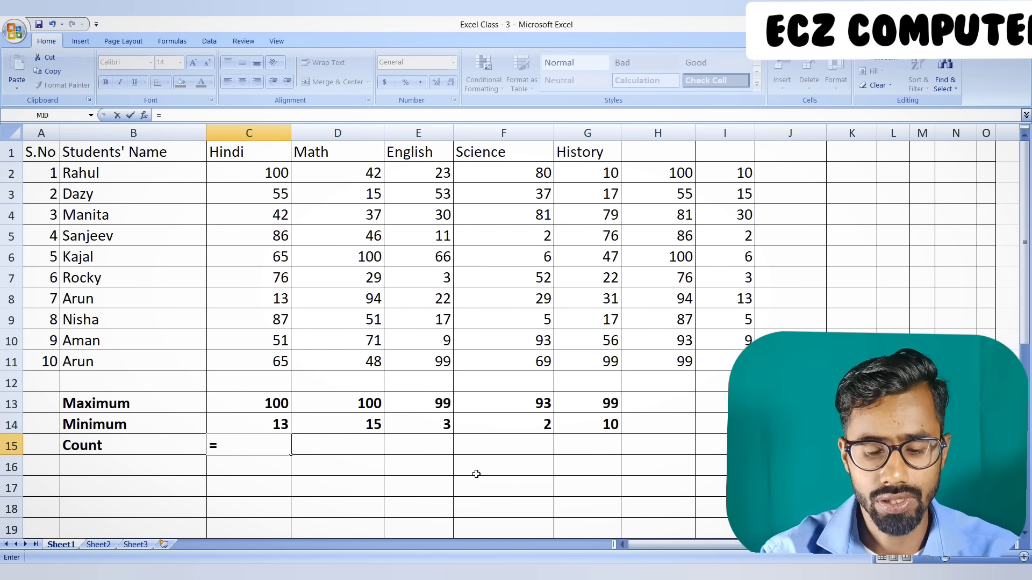
text(count)
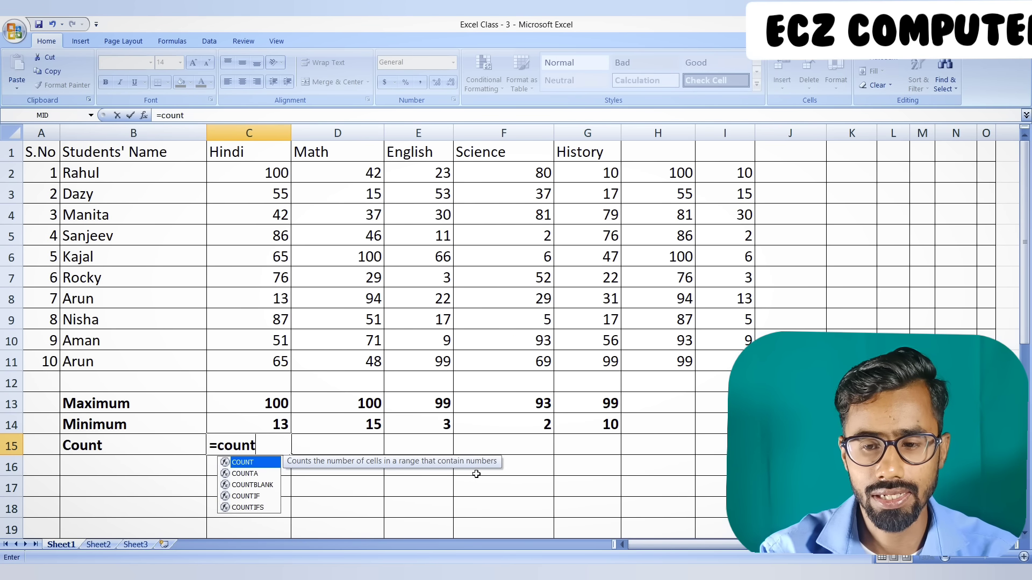
text(()
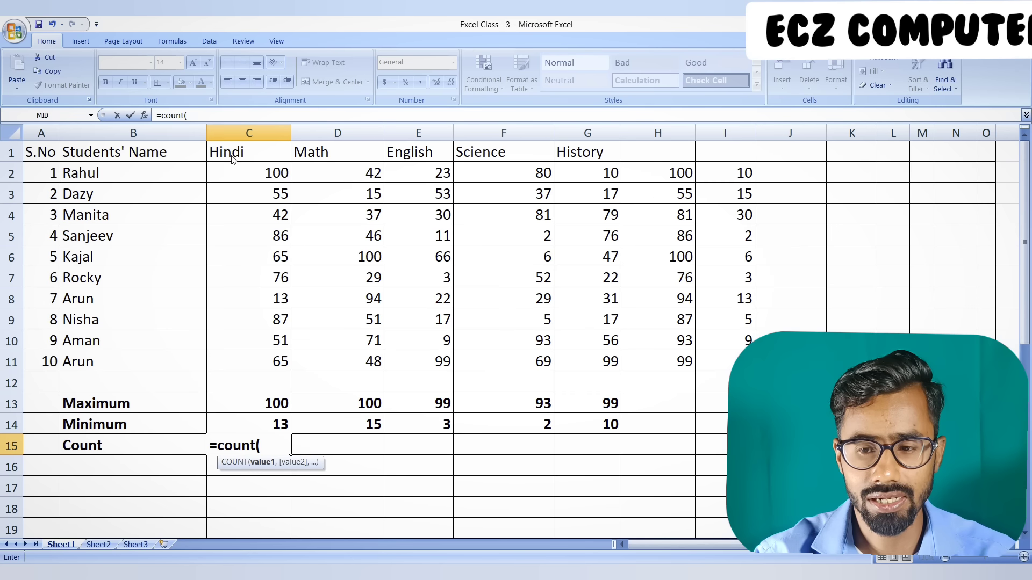
drag(232, 154, 249, 354)
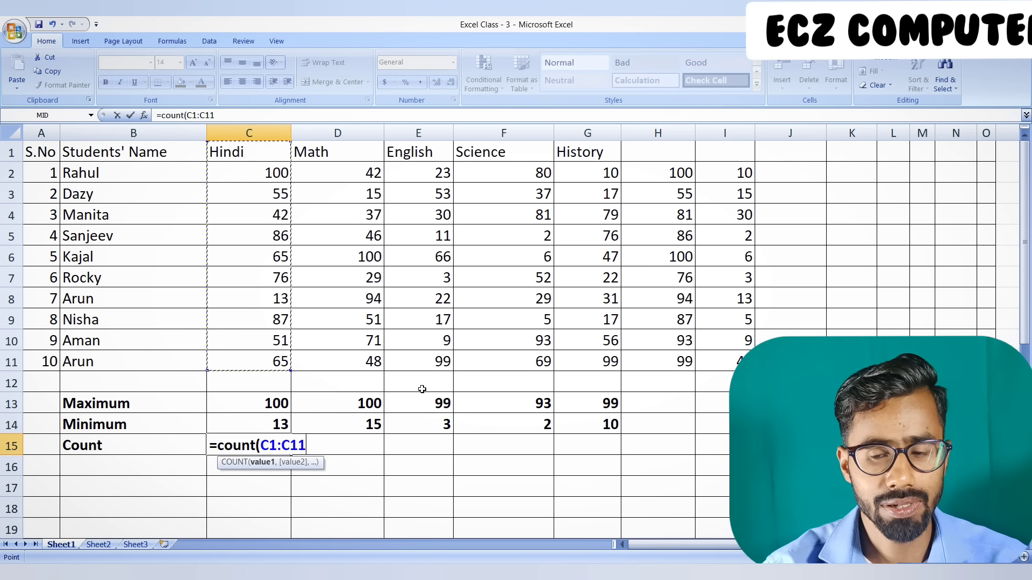
text())
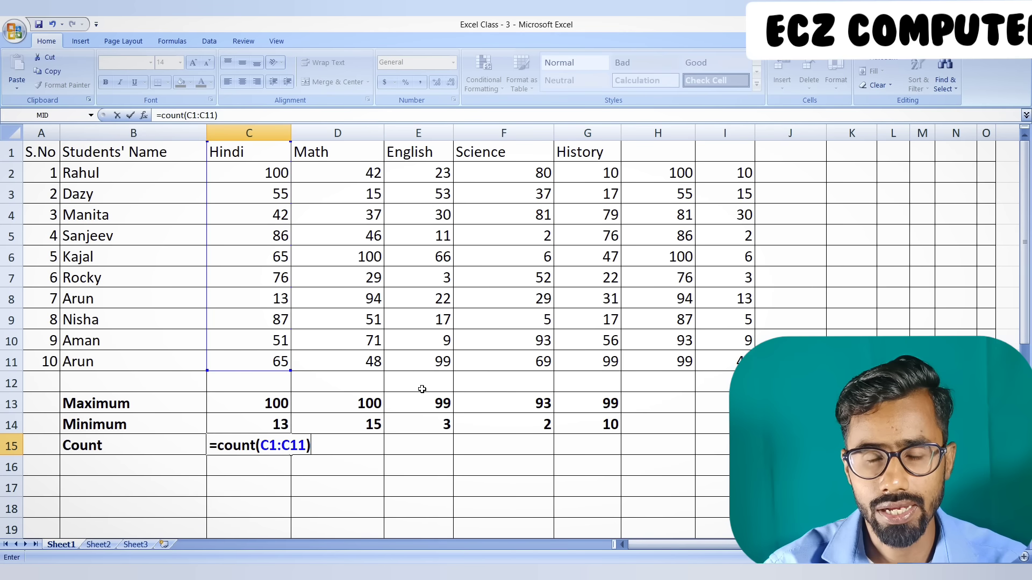
key(Return)
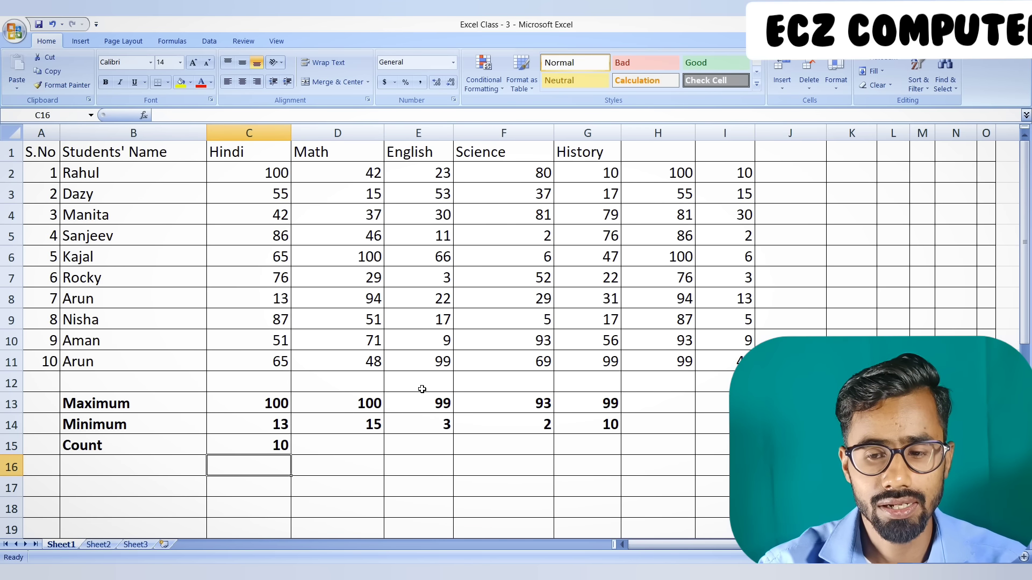
Fill the Count formula in C15 across row 15 to column I, and check the formula in H15 against its column
click(243, 451)
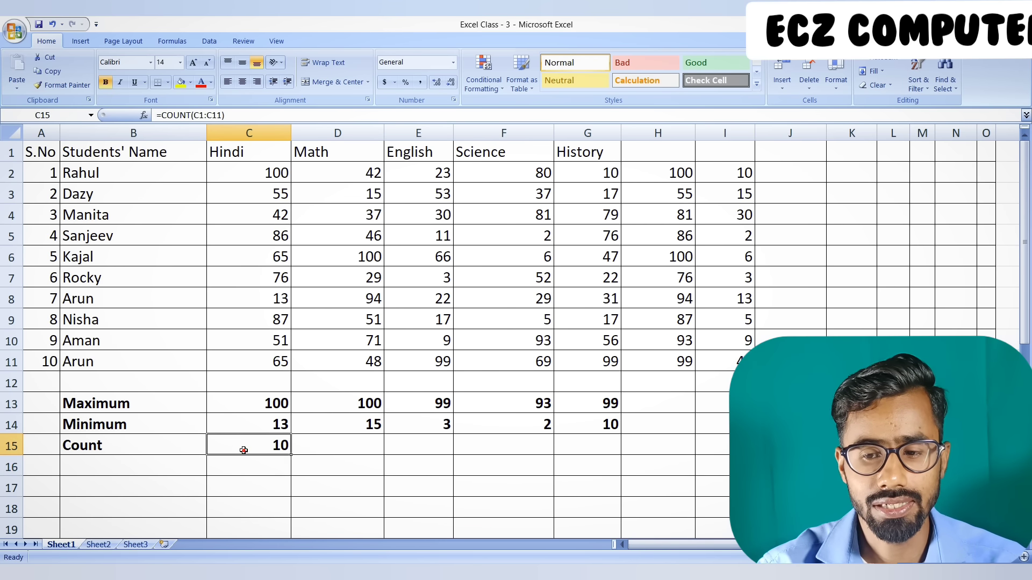
drag(293, 457, 731, 456)
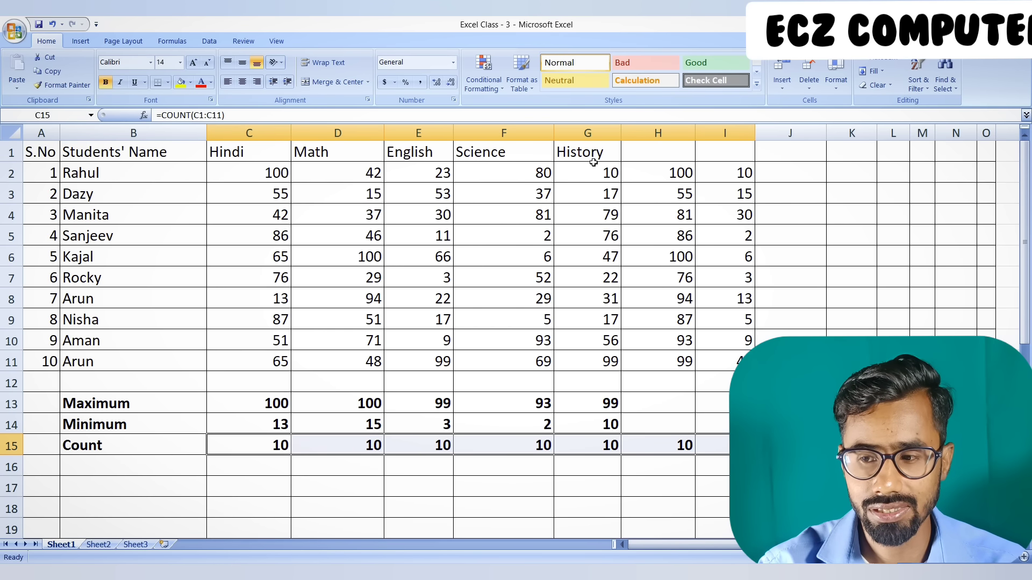
drag(593, 153, 609, 364)
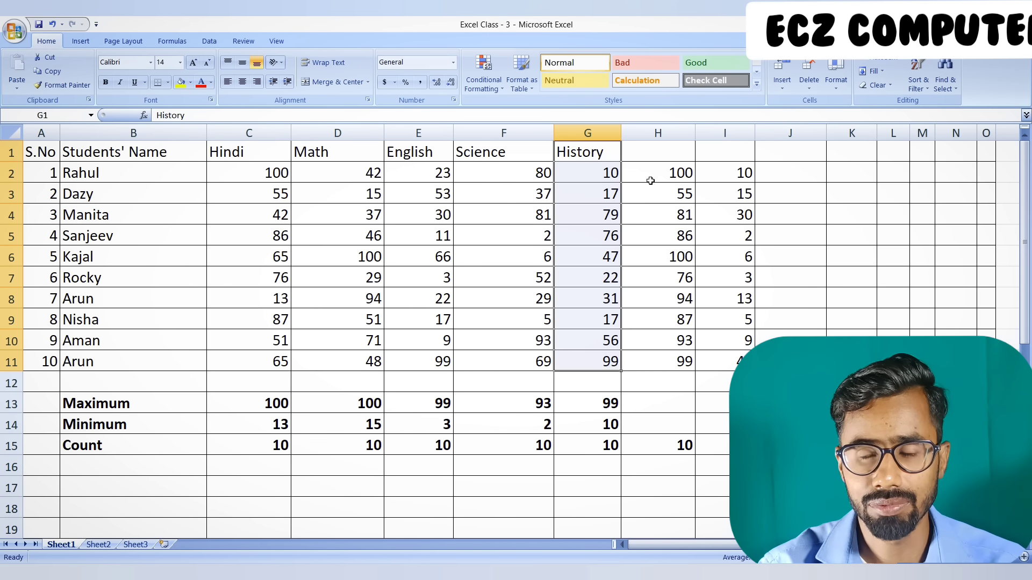
click(677, 151)
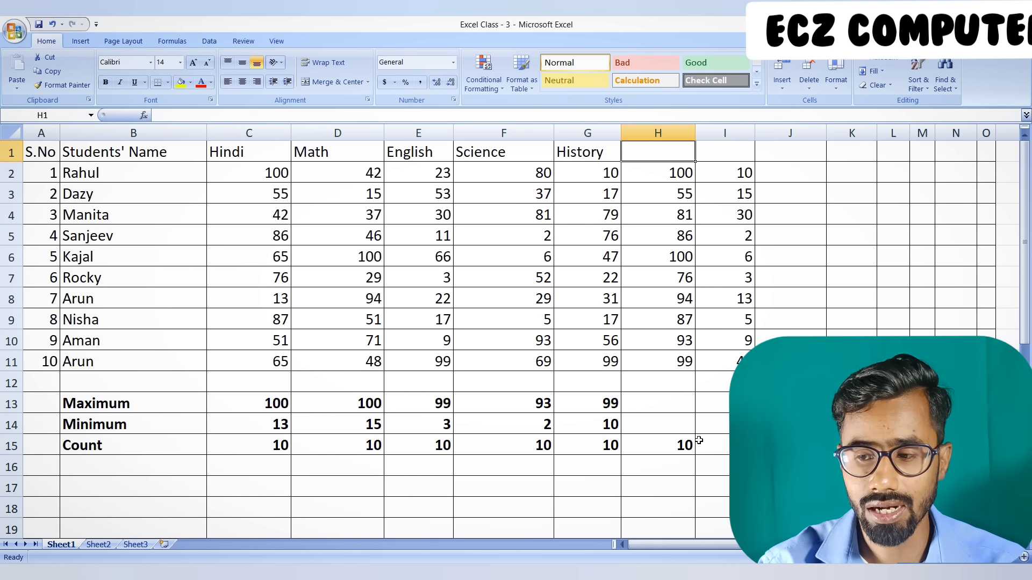
double_click(672, 444)
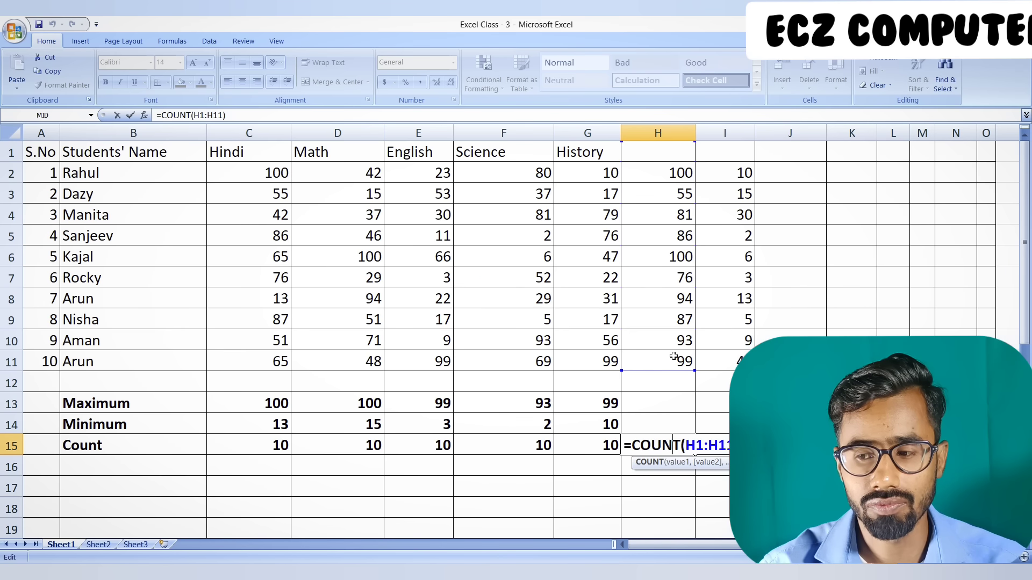
key(Return)
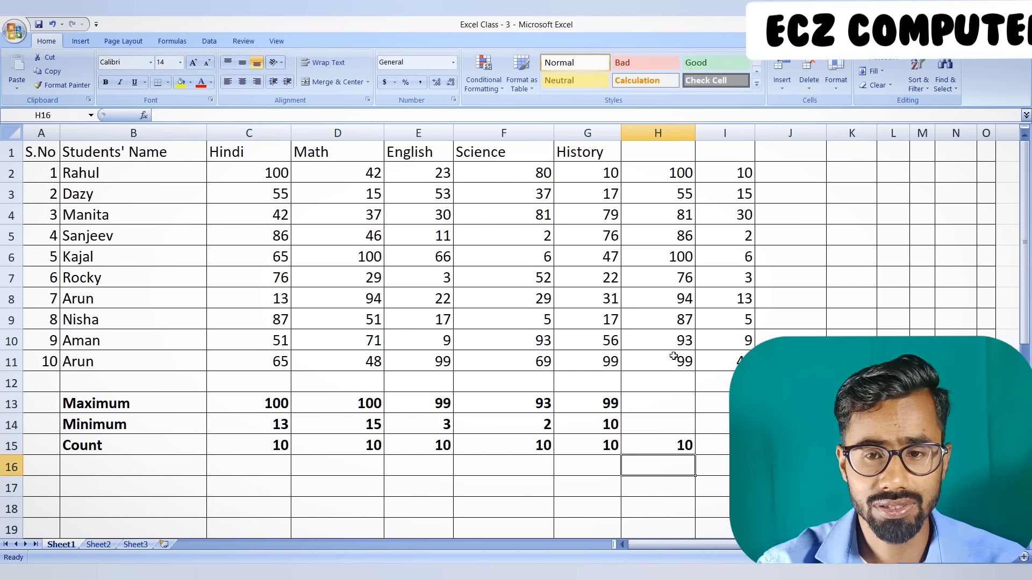
Try the formula =MAX(A1:I15) in D17 for the highest value of the whole table, and clear the cell
mouse_move(43, 155)
mouse_down()
mouse_move(519, 318)
mouse_move(691, 441)
mouse_move(715, 445)
mouse_up()
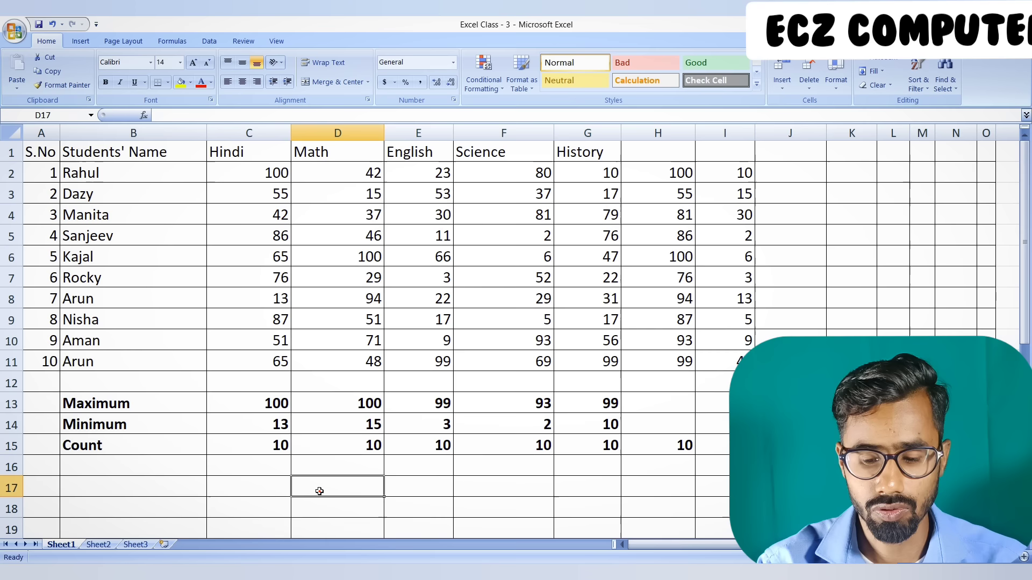
click(319, 492)
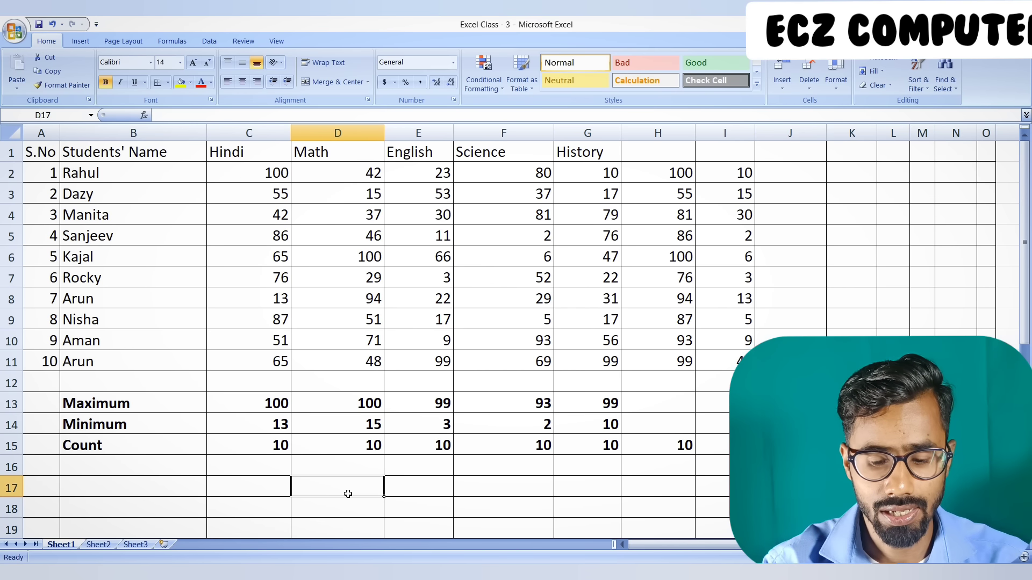
text(=ms)
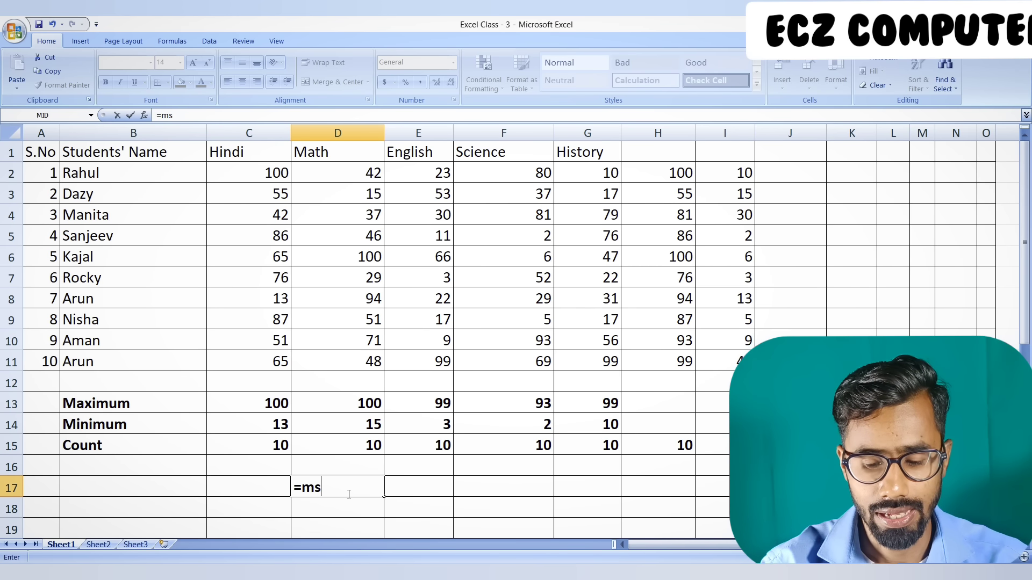
key(BackSpace)
text(ax)
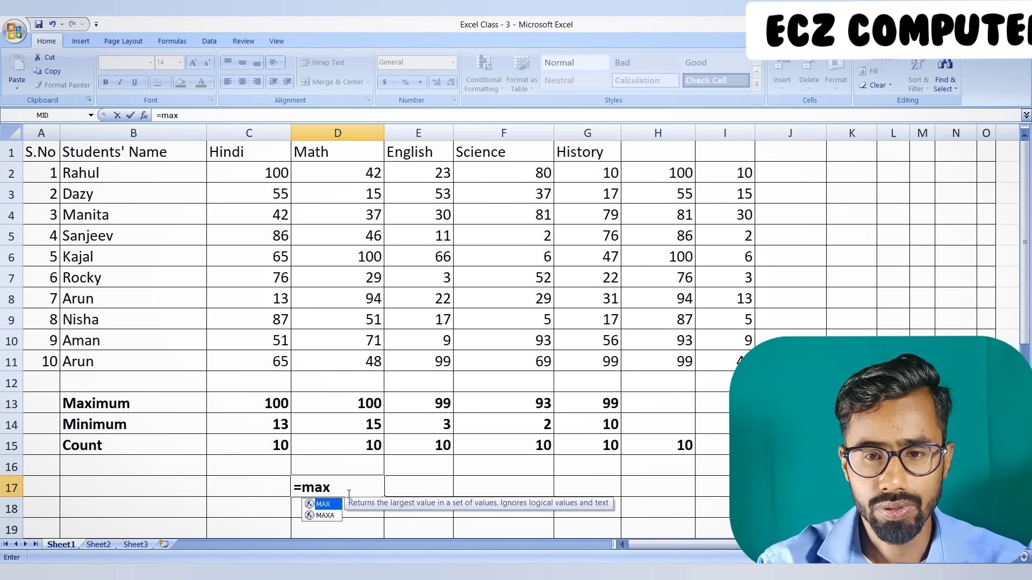
text(()
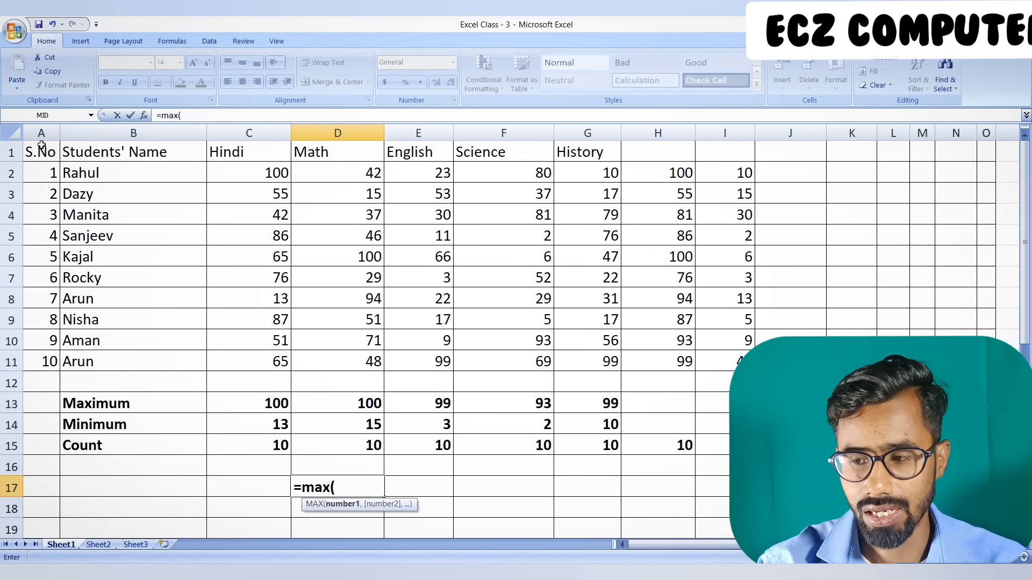
drag(42, 149, 728, 446)
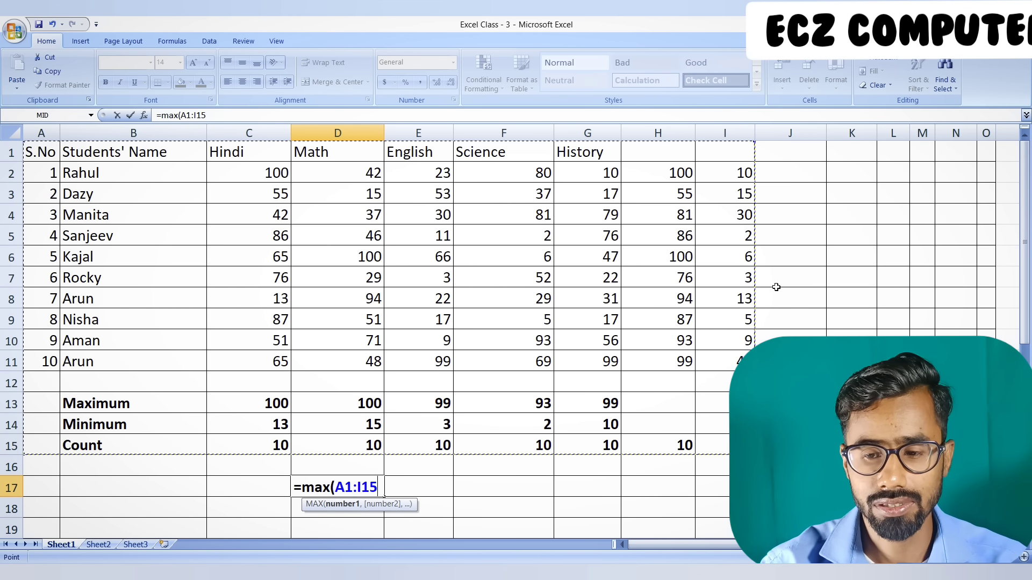
text())
key(Return)
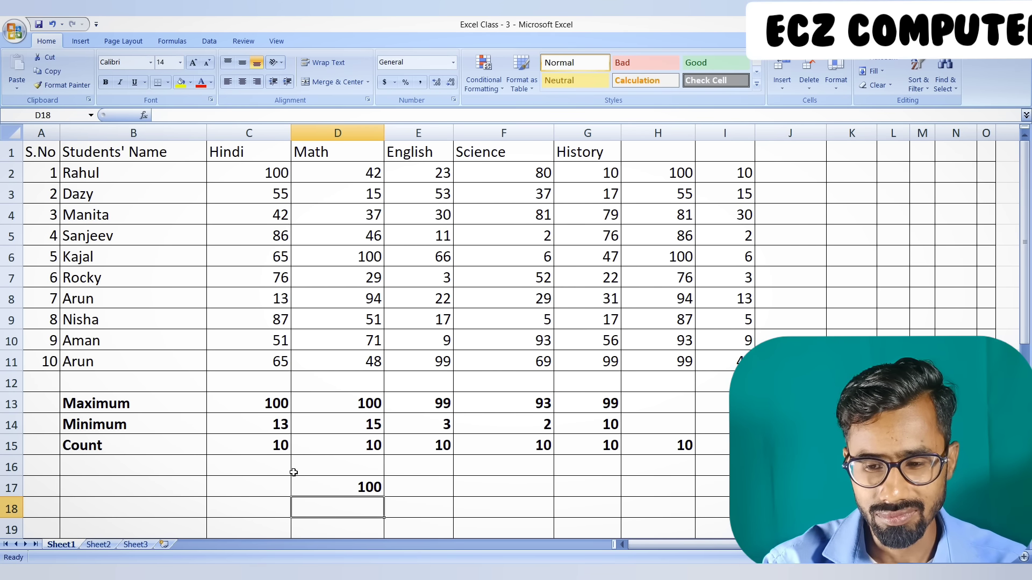
click(317, 488)
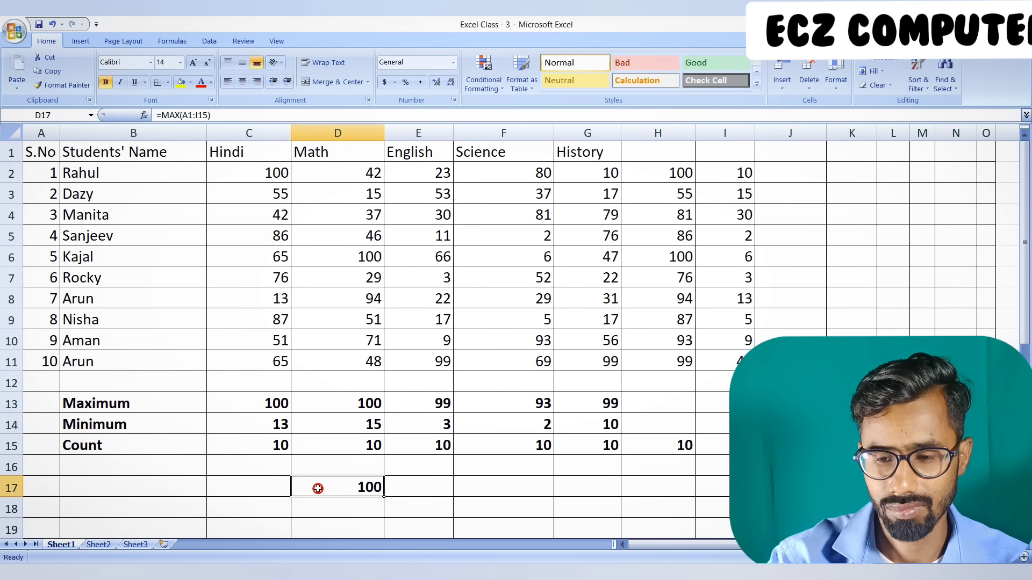
key(Delete)
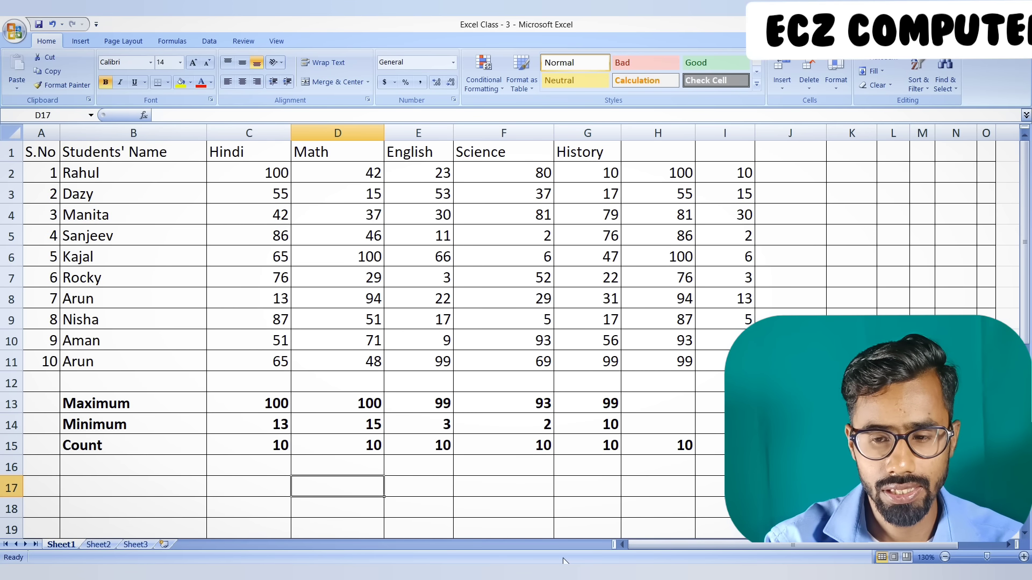
Enter the formula =MAX(A1:I15) in D17 for the whole table's highest value
text(=)
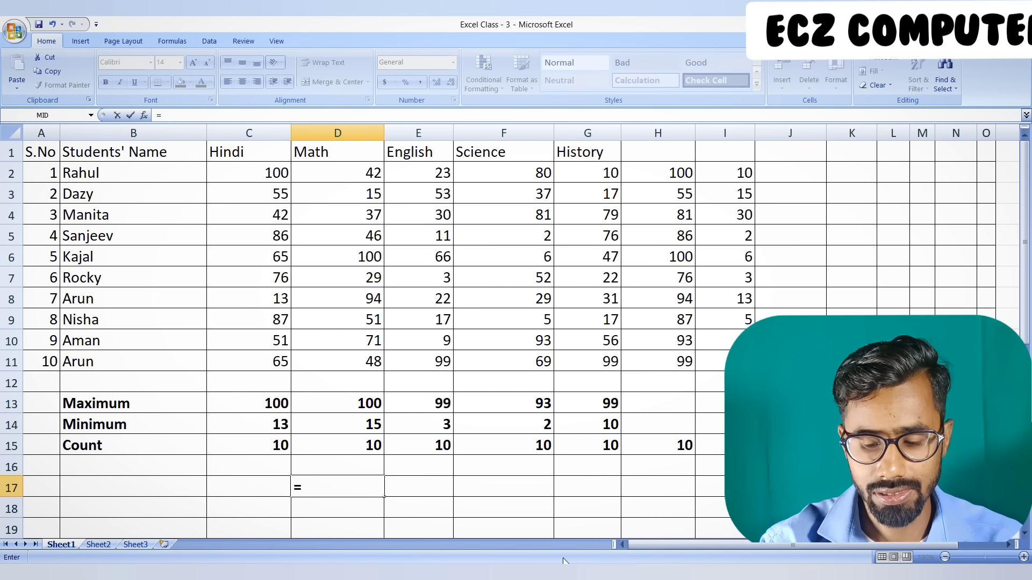
text(max)
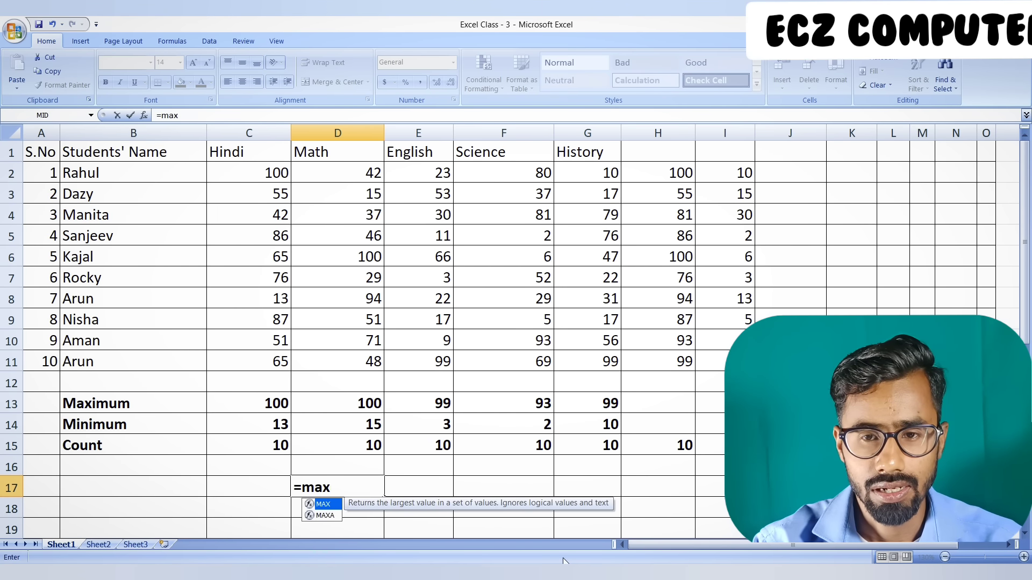
text(()
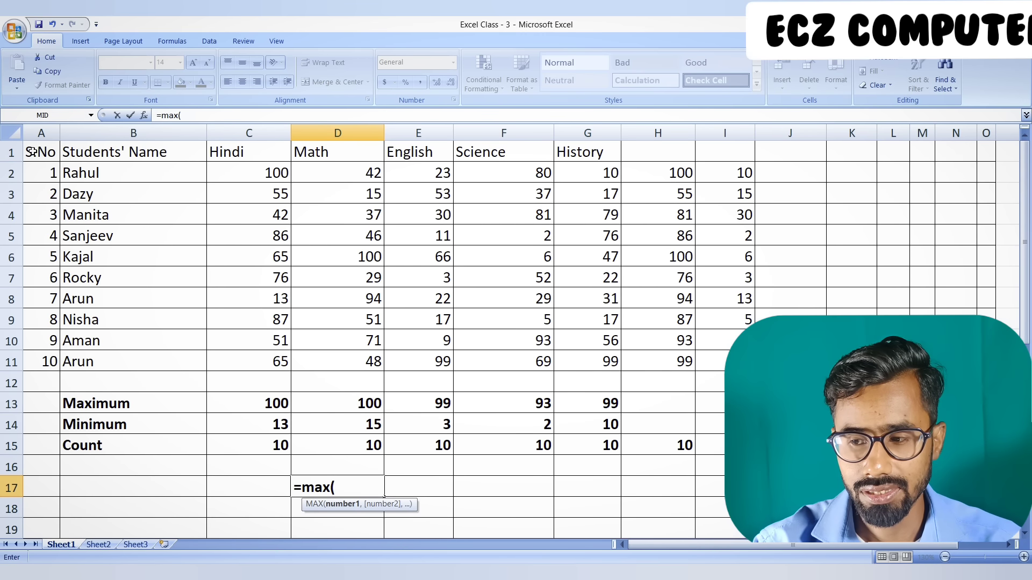
drag(31, 152, 662, 401)
drag(737, 426, 738, 445)
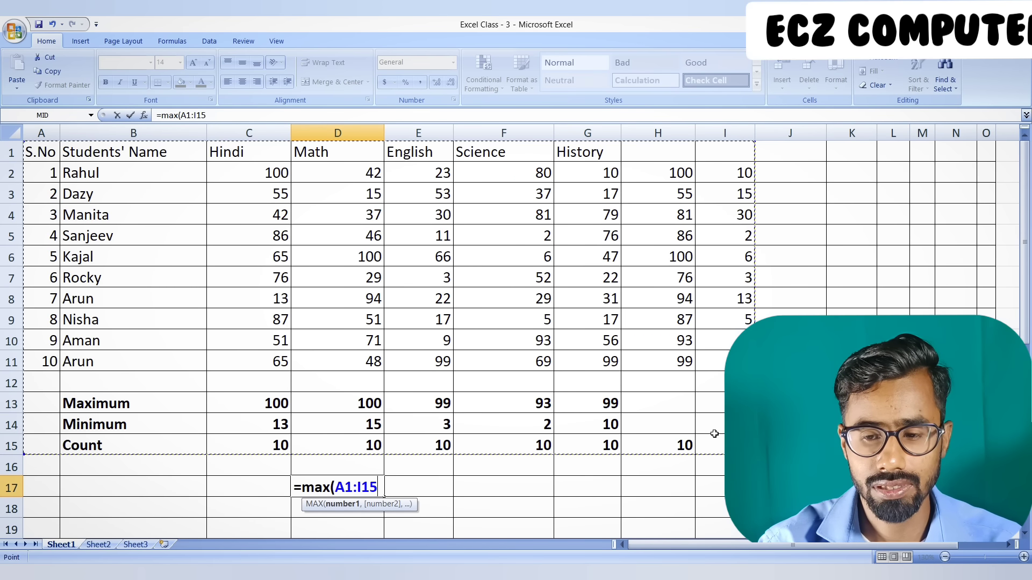
text())
key(Return)
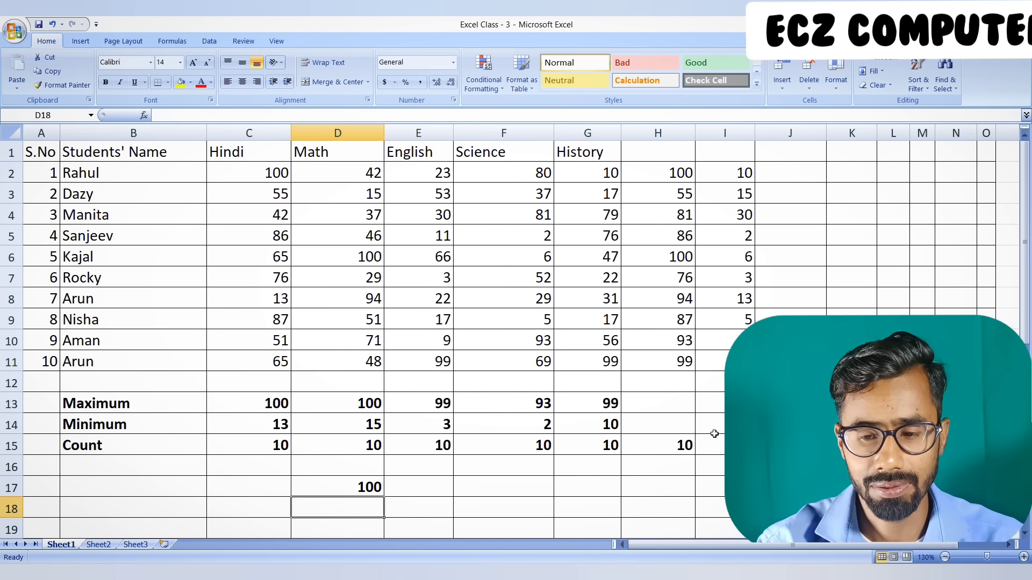
Enter the formula =MIN(A1:I15) in D18 for the whole table's lowest value
text(=)
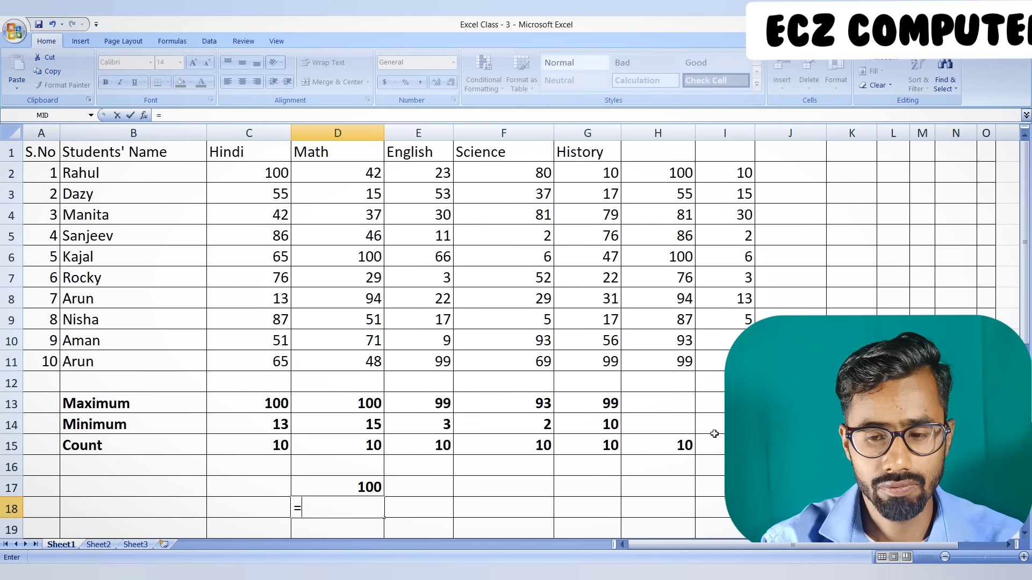
text(mix)
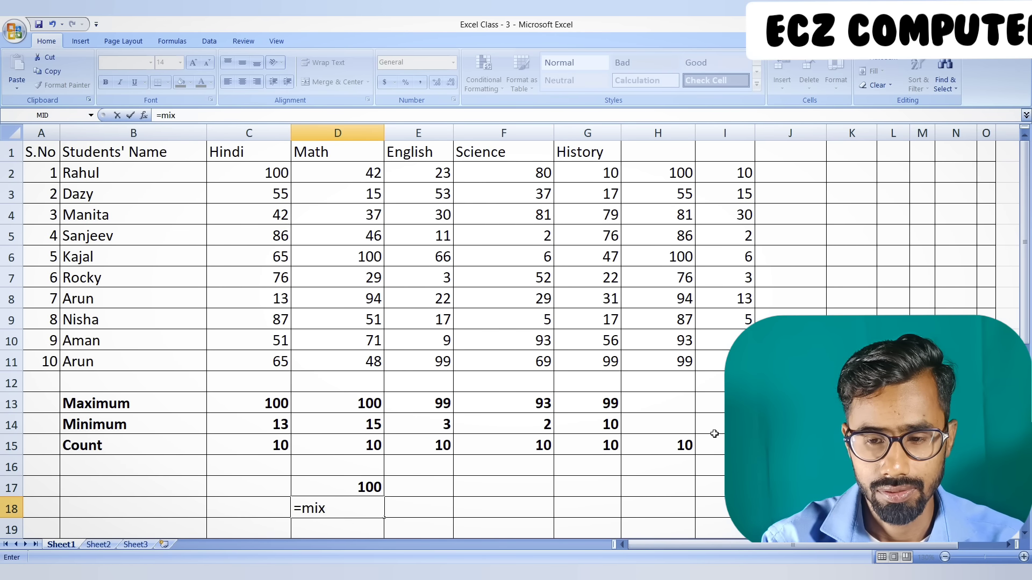
key(BackSpace)
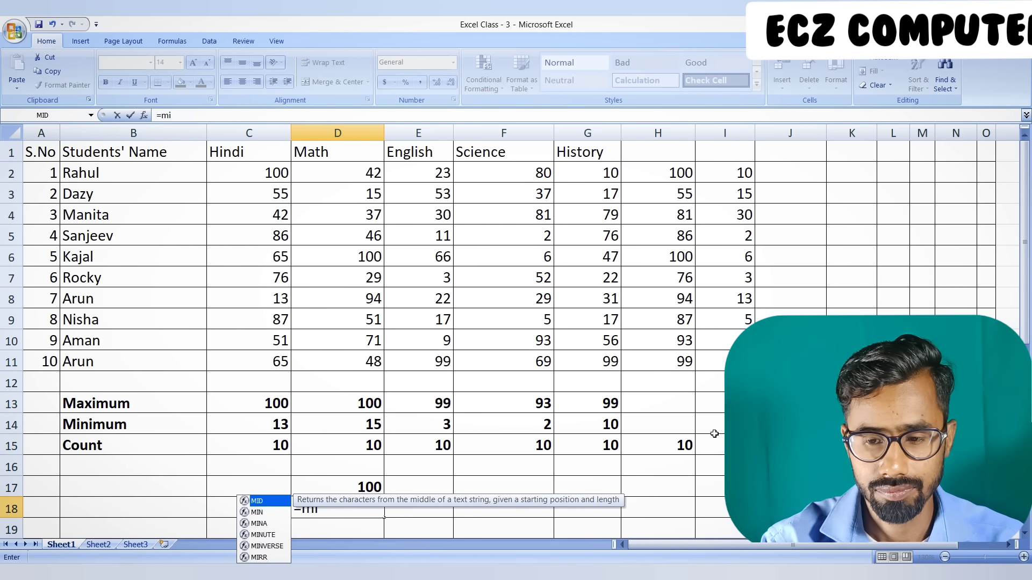
key(BackSpace)
key(BackSpace)
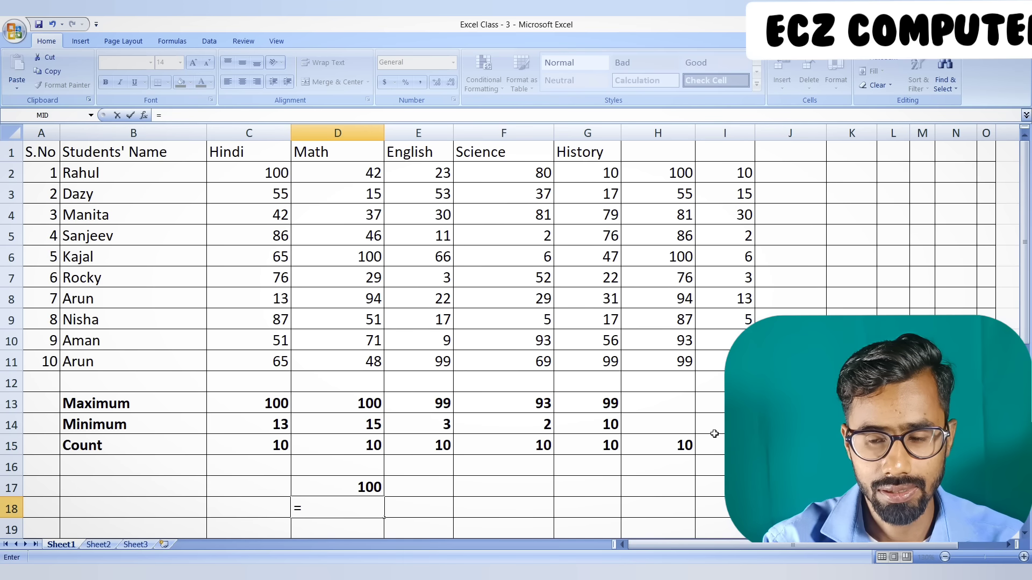
text(min)
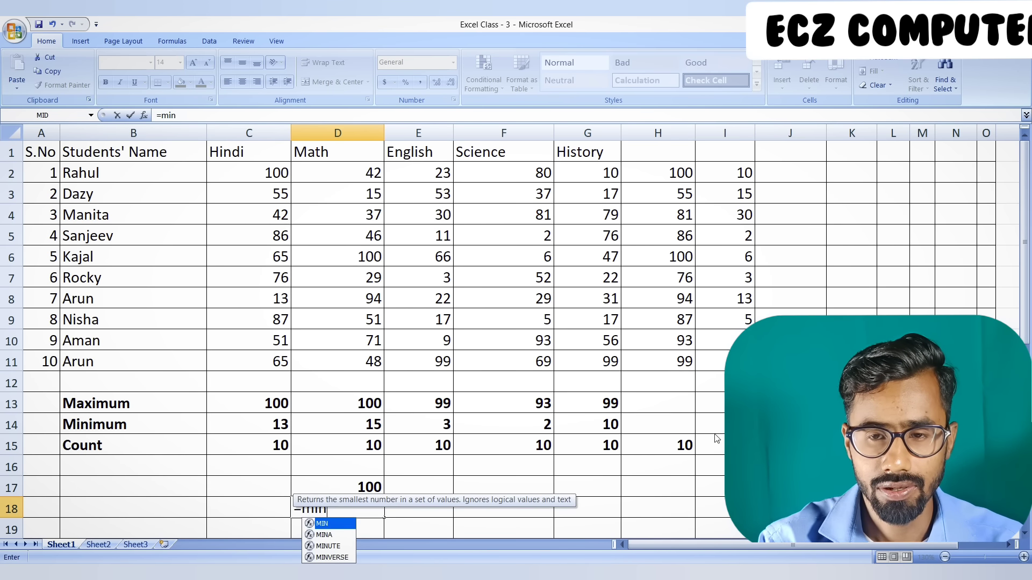
text(()
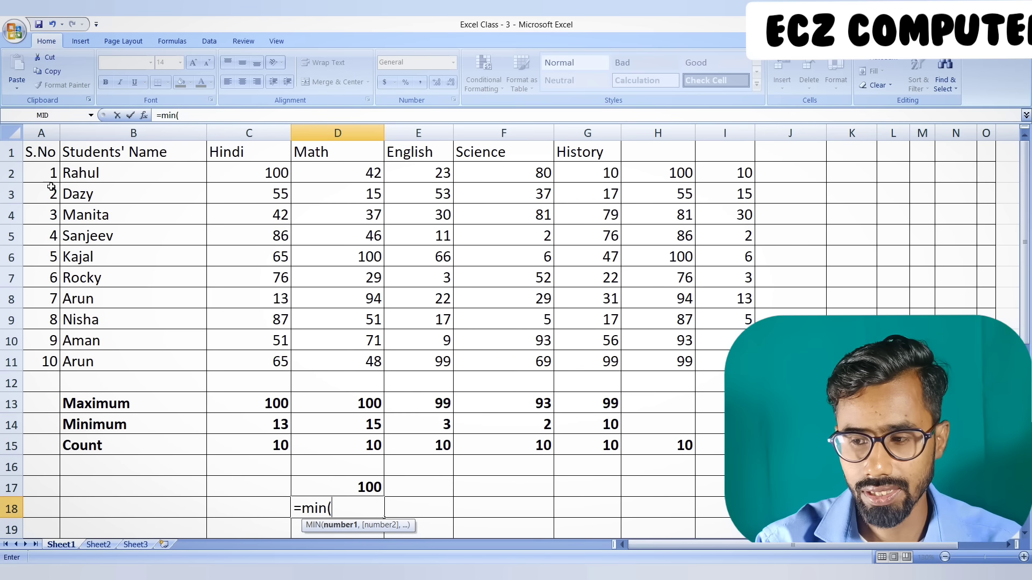
drag(35, 154, 739, 447)
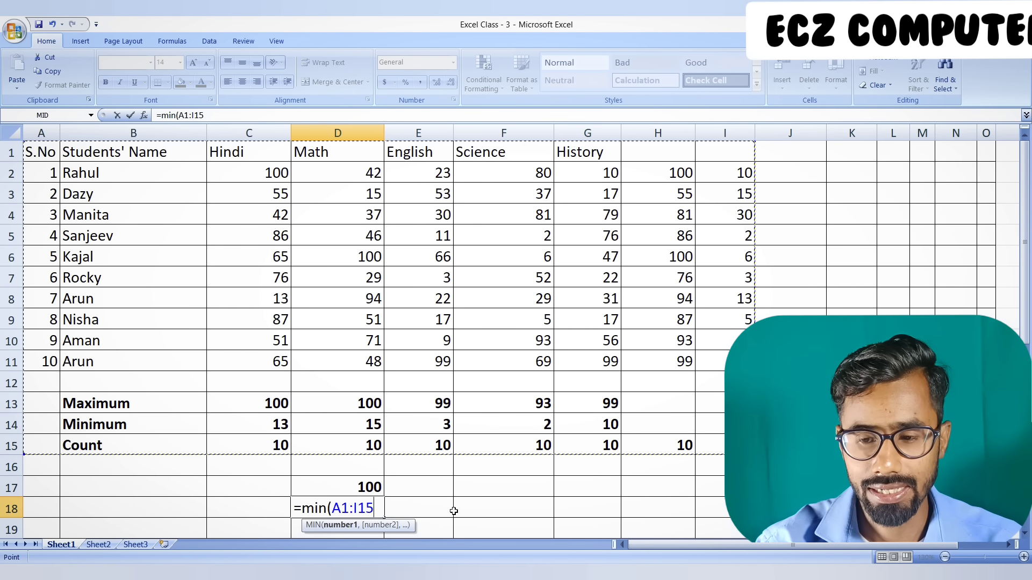
text())
key(Return)
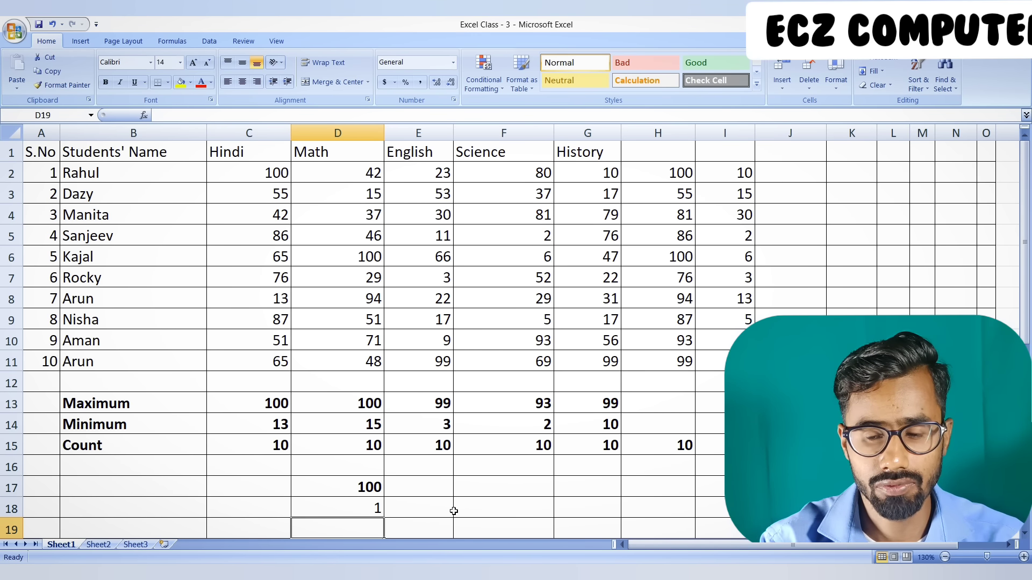
Enter the formula =COUNT(A1:I15) in D19 to count the numeric cells in the whole table
text(=)
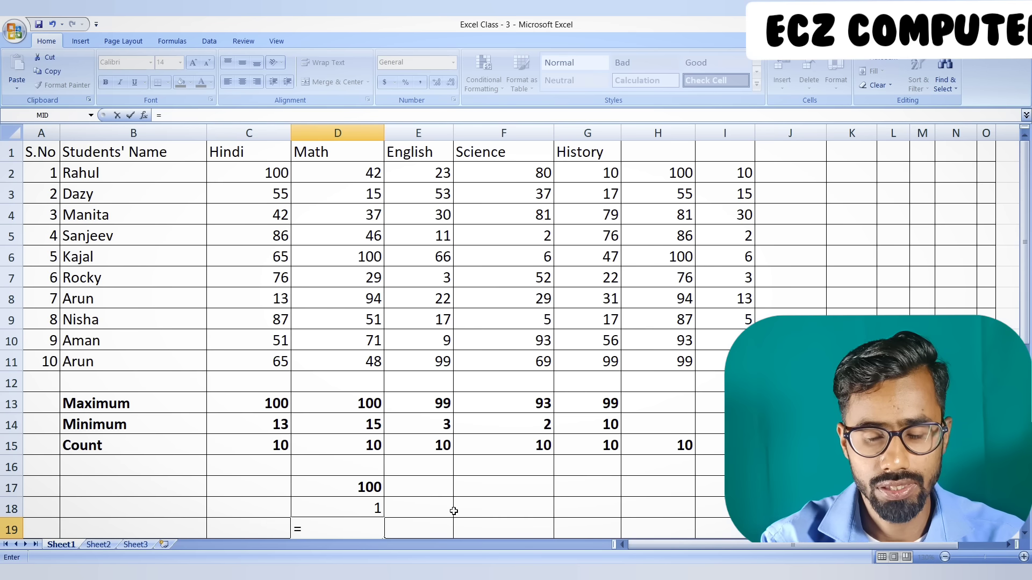
text(count)
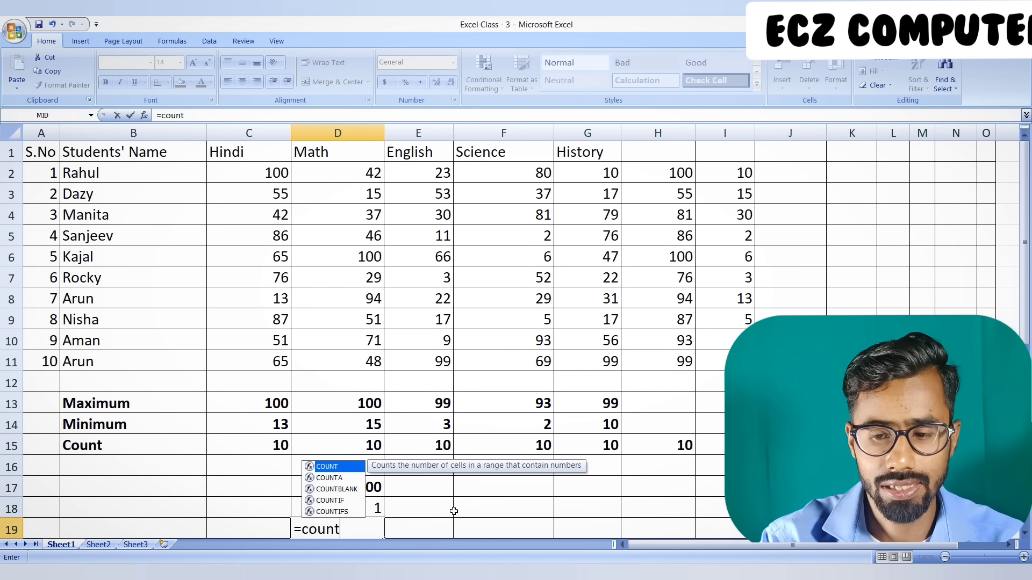
text(()
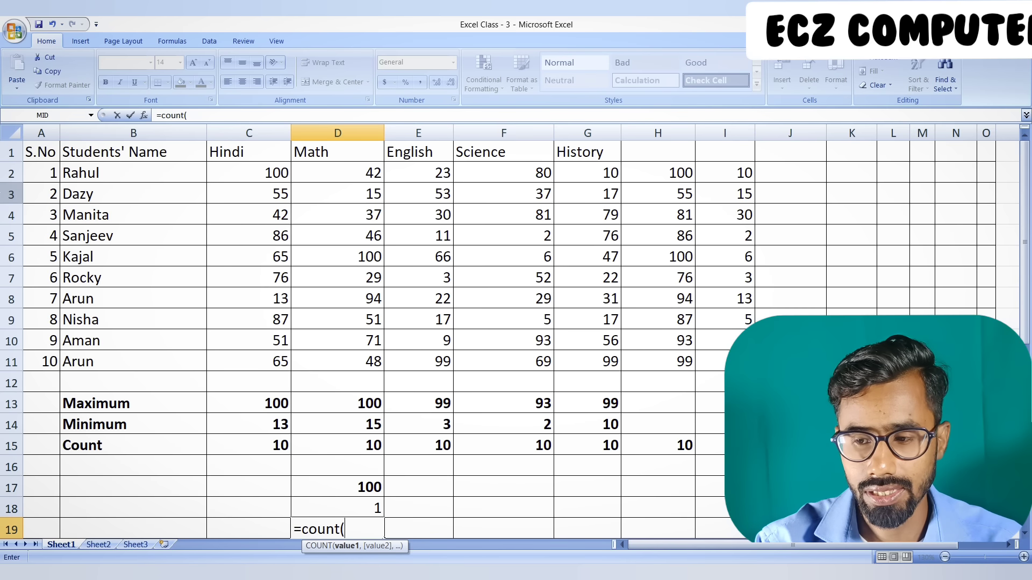
drag(39, 153, 726, 446)
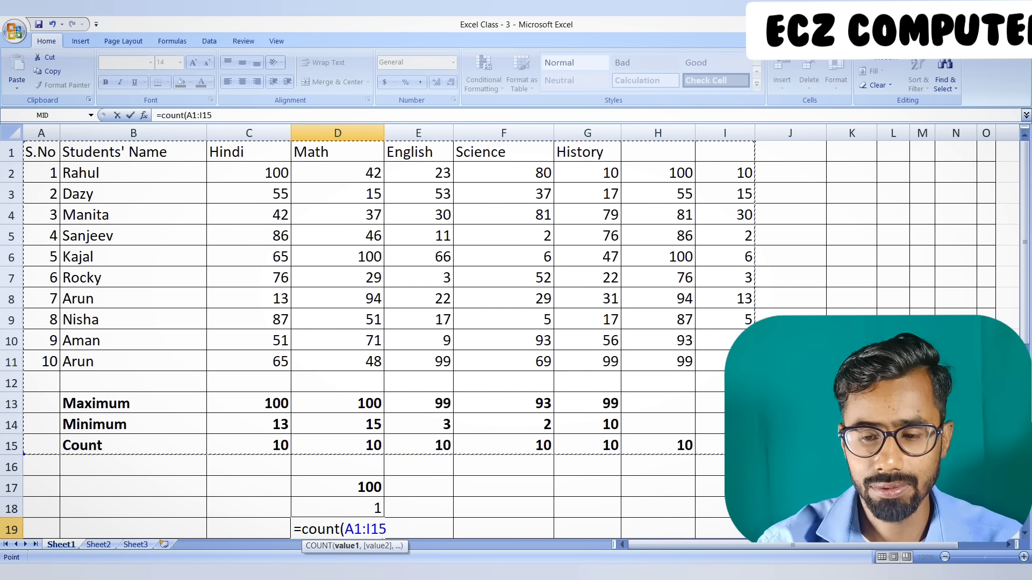
text())
key(Return)
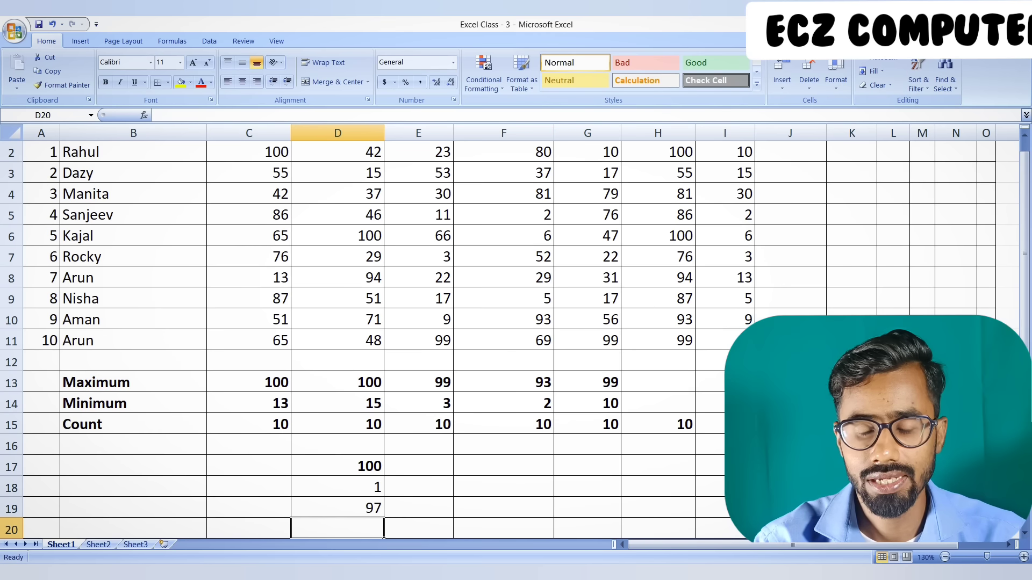